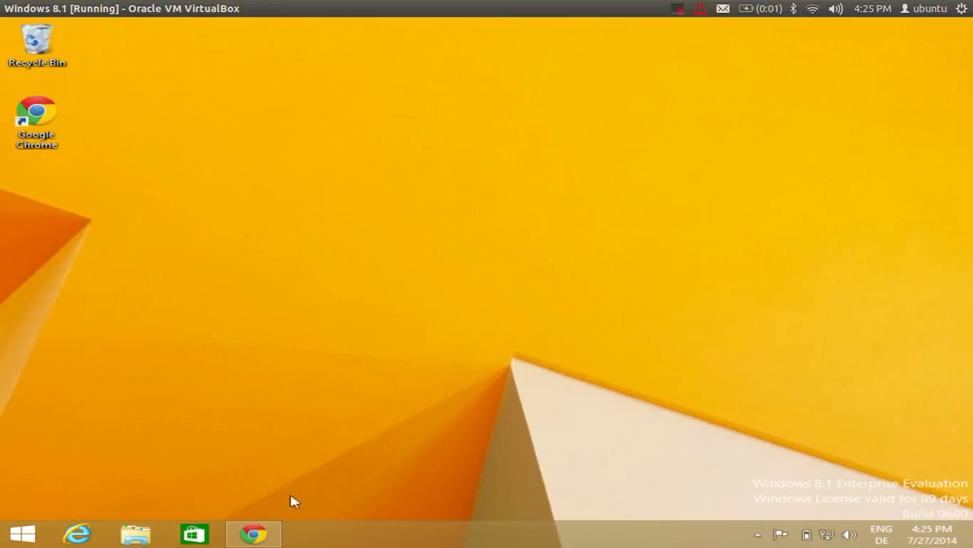
Restore the minimized Chrome window from the taskbar, showing its New Tab page.
left_click(259, 535)
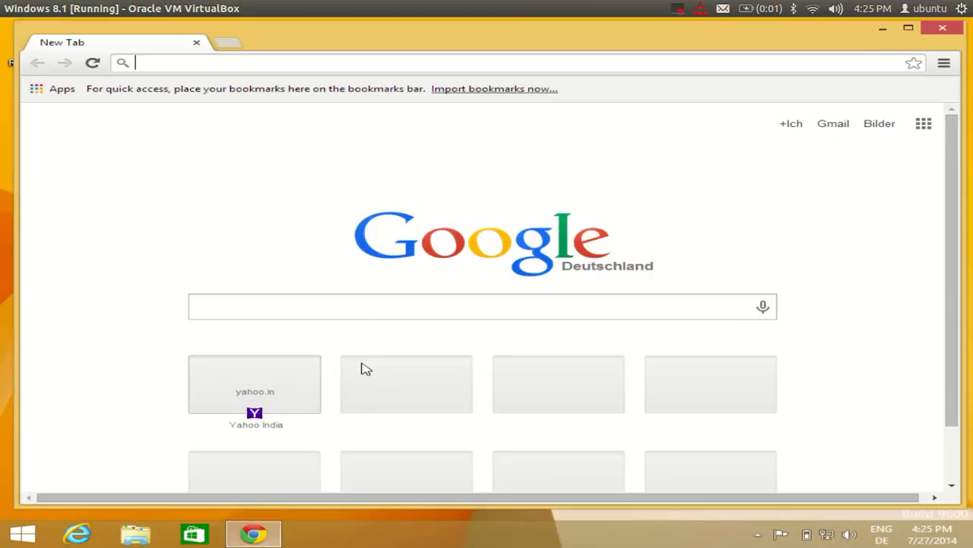
left_click(363, 309)
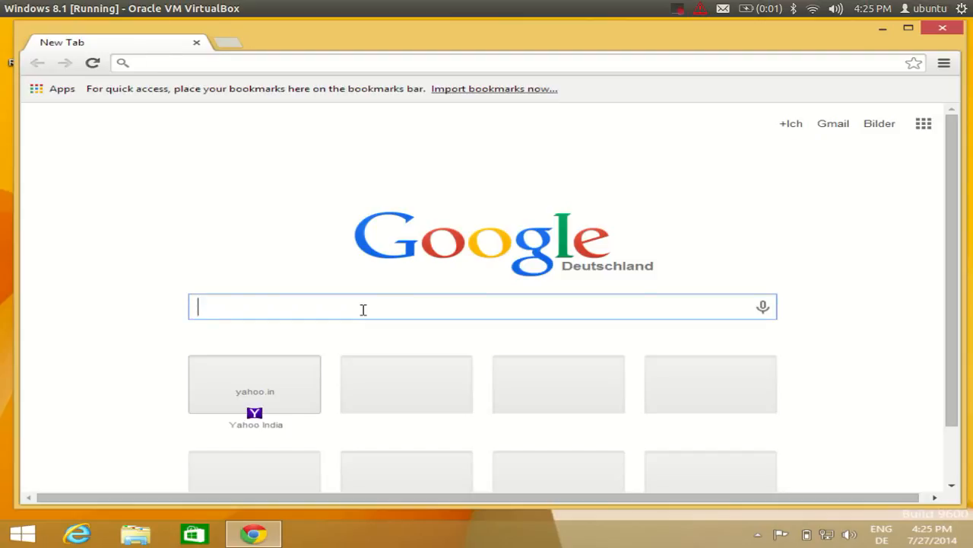
type("mysql")
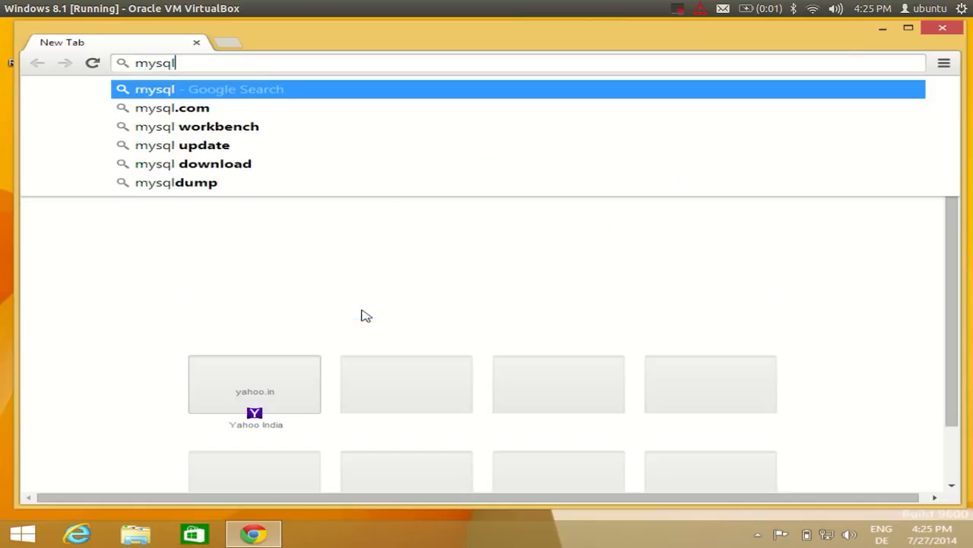
type(".co")
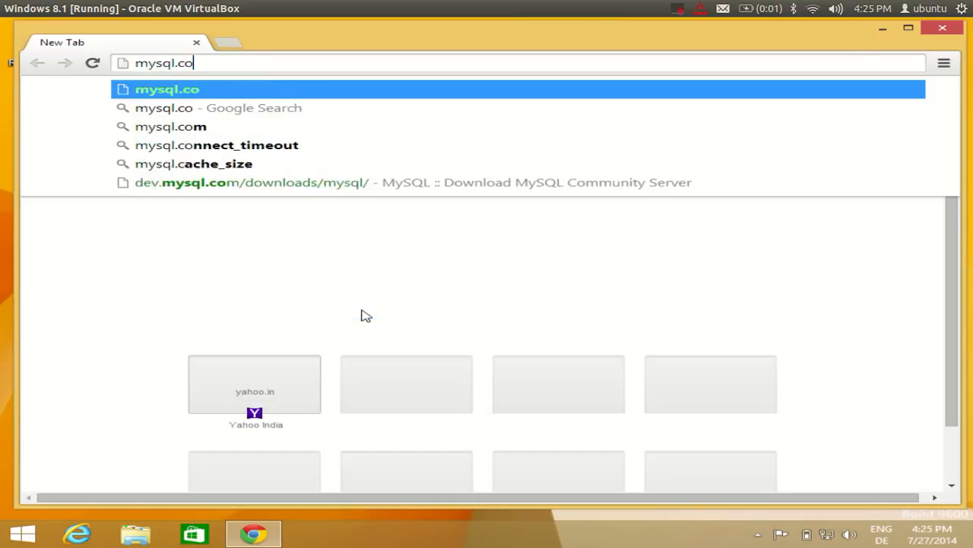
key("Return")
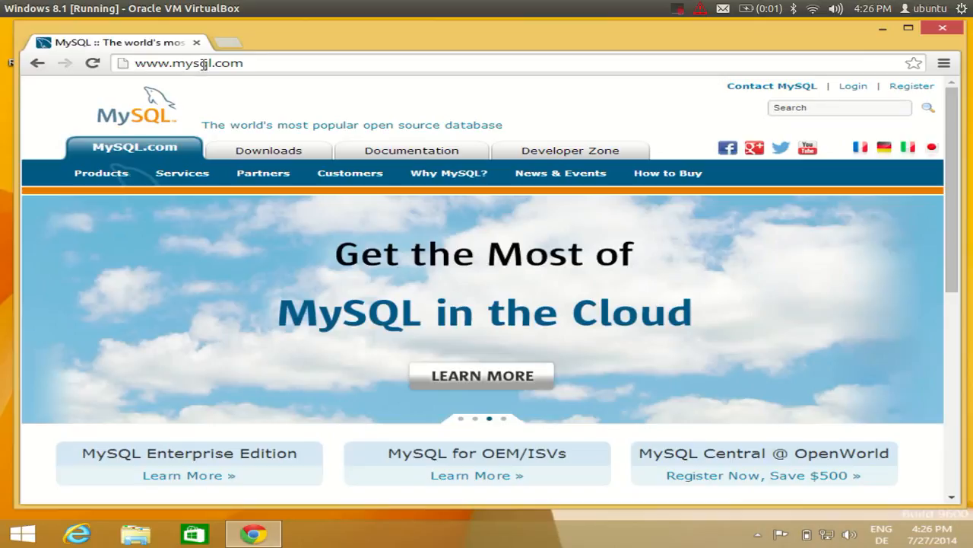
left_click_drag(246, 63, 129, 72)
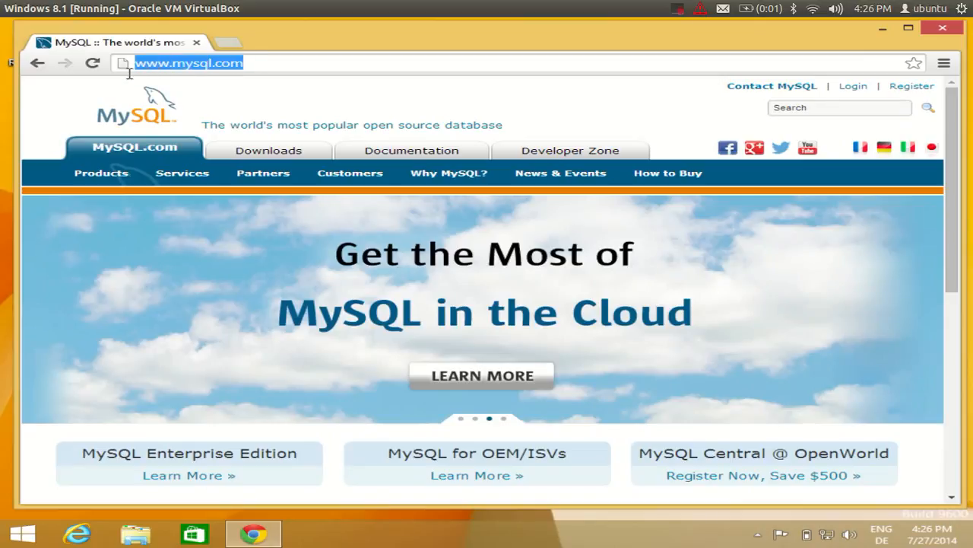
left_click(35, 66)
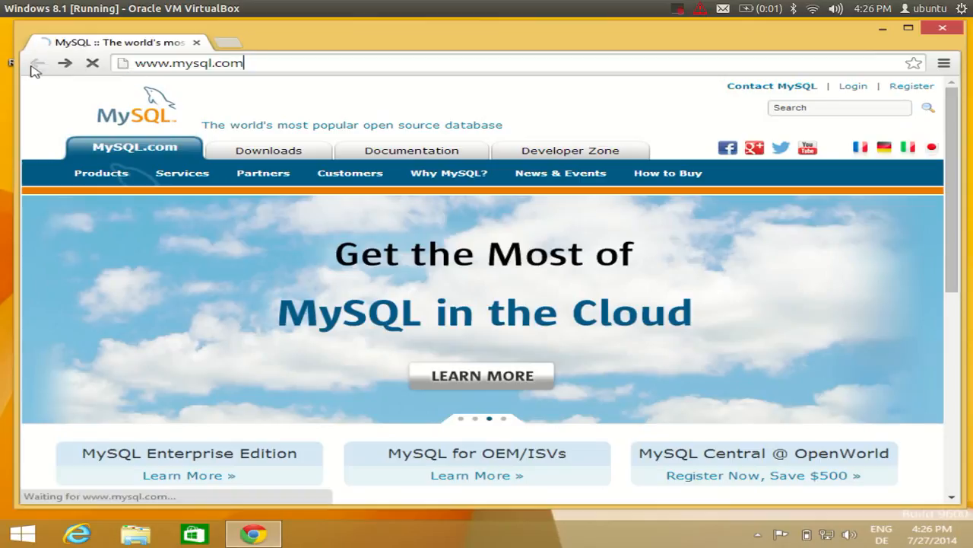
left_click(235, 310)
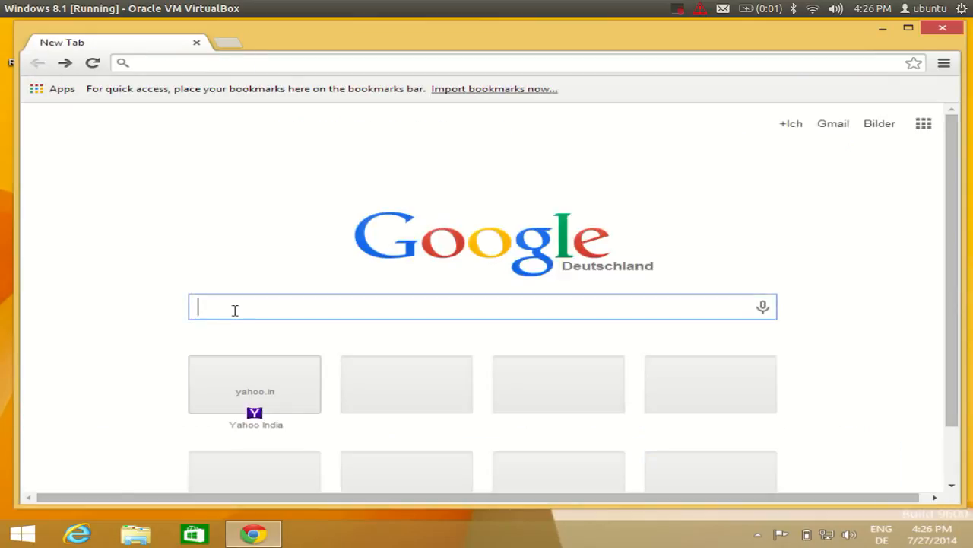
Search Google for 'mysql' from the omnibox and look over the results.
type("mysql")
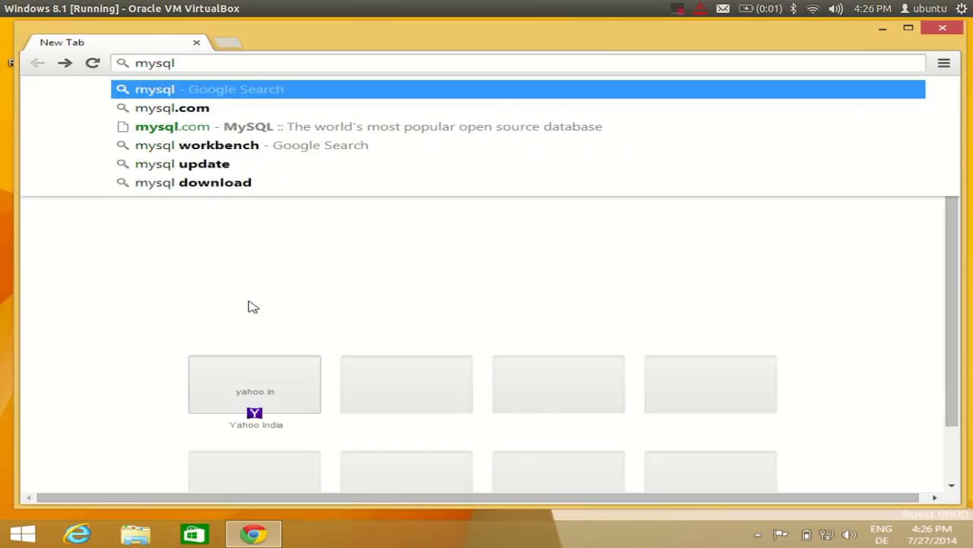
key("Return")
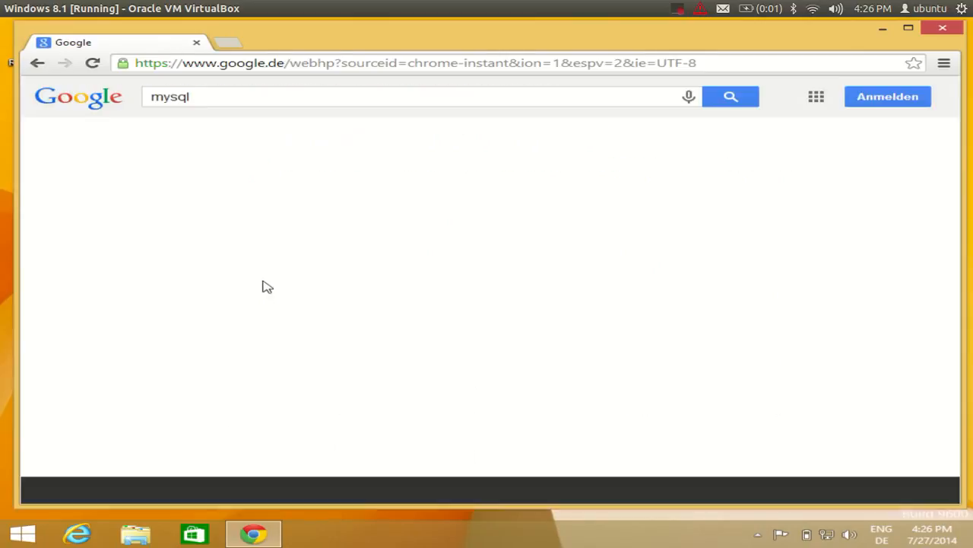
scroll(125, 316, "down", 2)
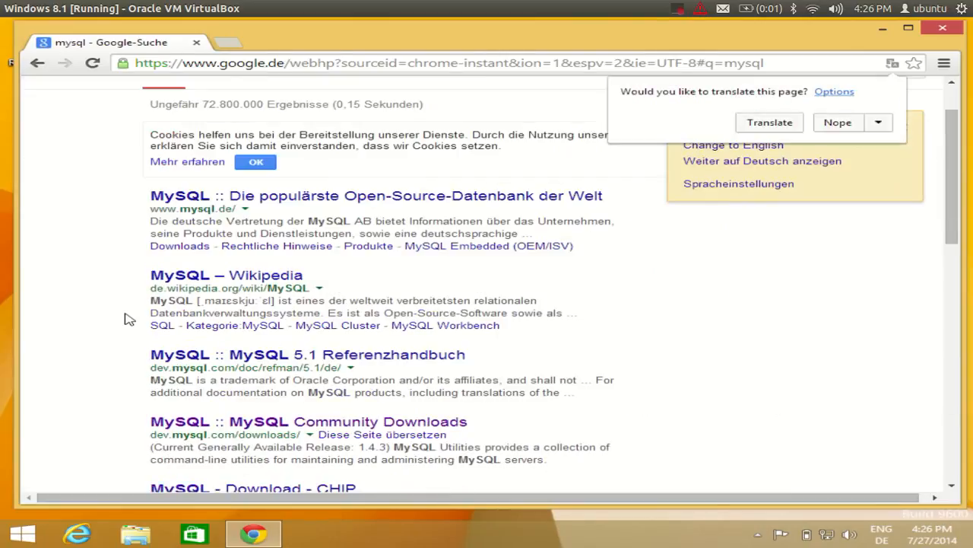
scroll(135, 346, "up", 2)
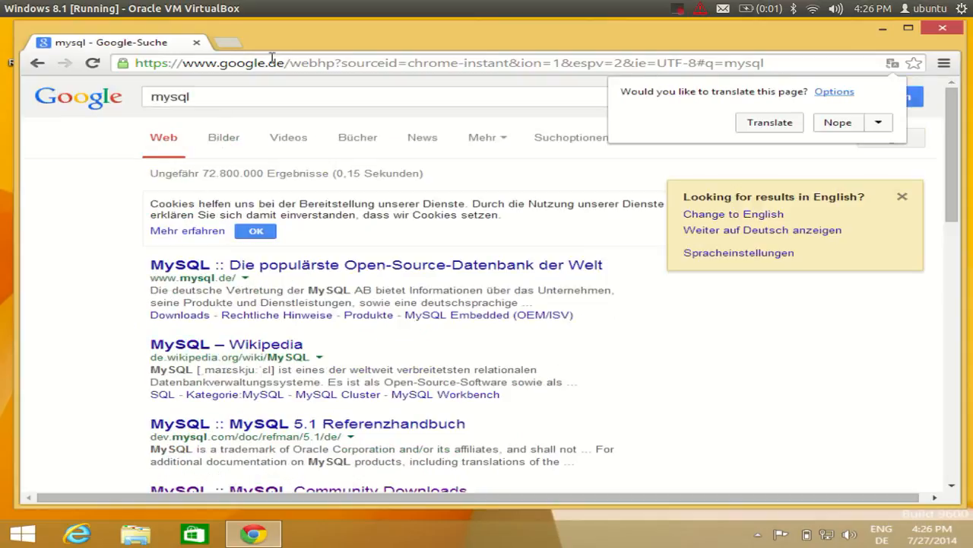
Change the search query to 'mysql.com' and run it again.
left_click(204, 98)
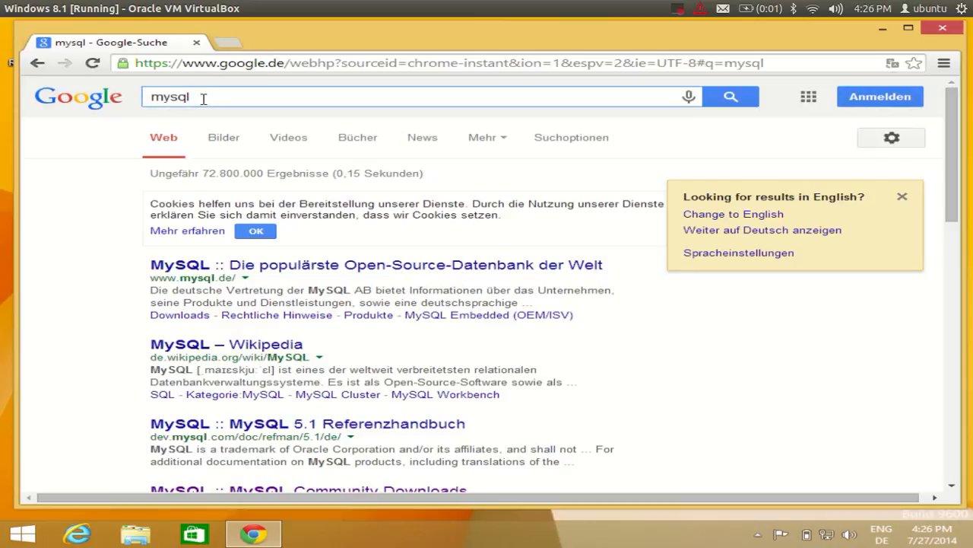
type(".o")
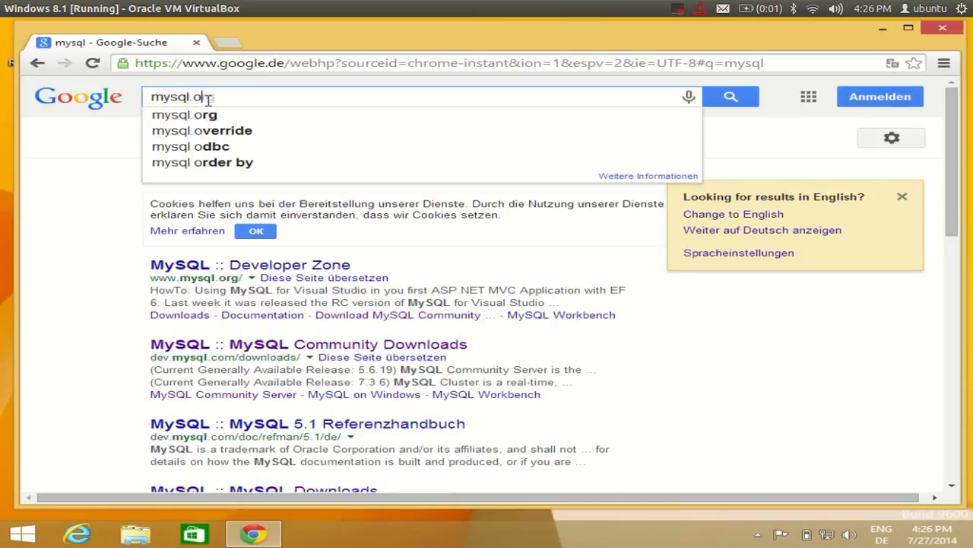
key("BackSpace")
type("com")
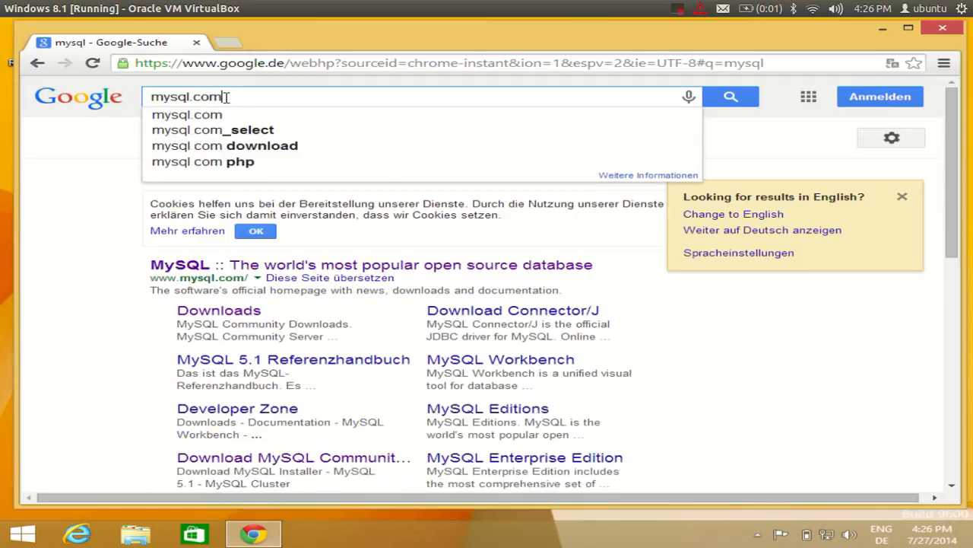
key("Return")
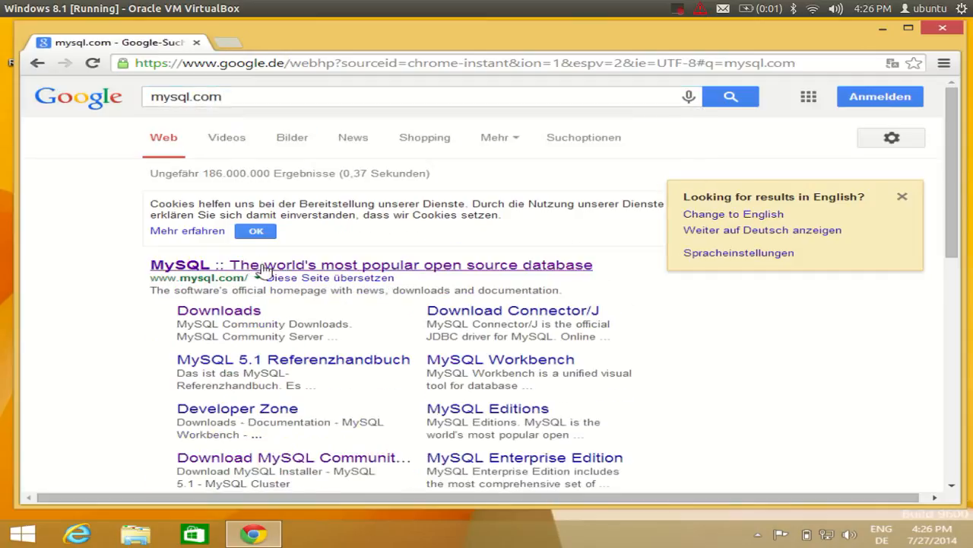
scroll(202, 293, "down", 2)
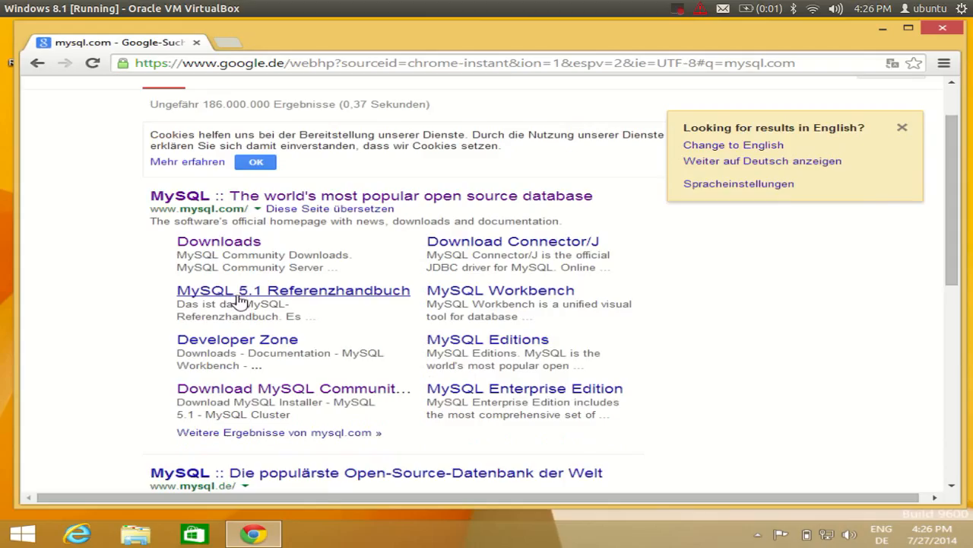
scroll(237, 306, "up", 1)
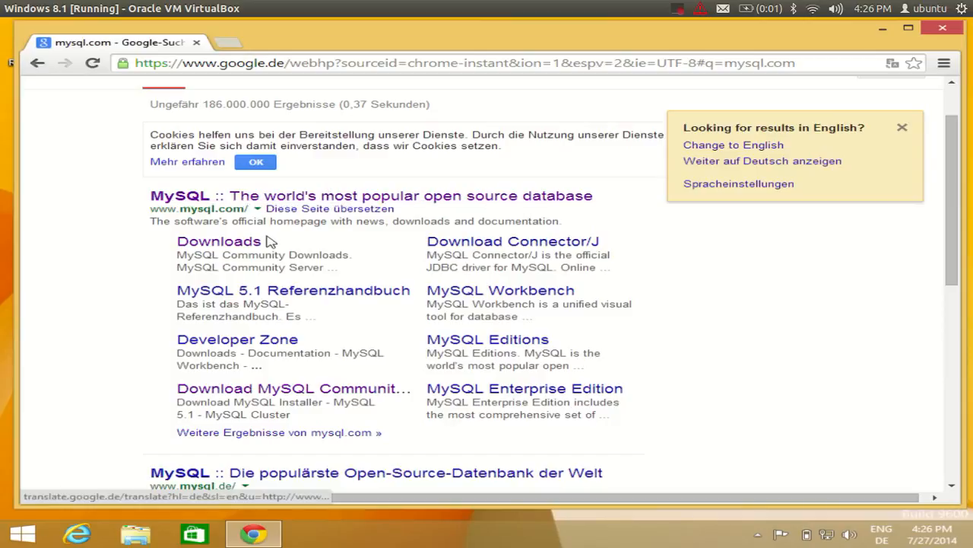
Open the MySQL Community Downloads page and browse the available products.
left_click(202, 244)
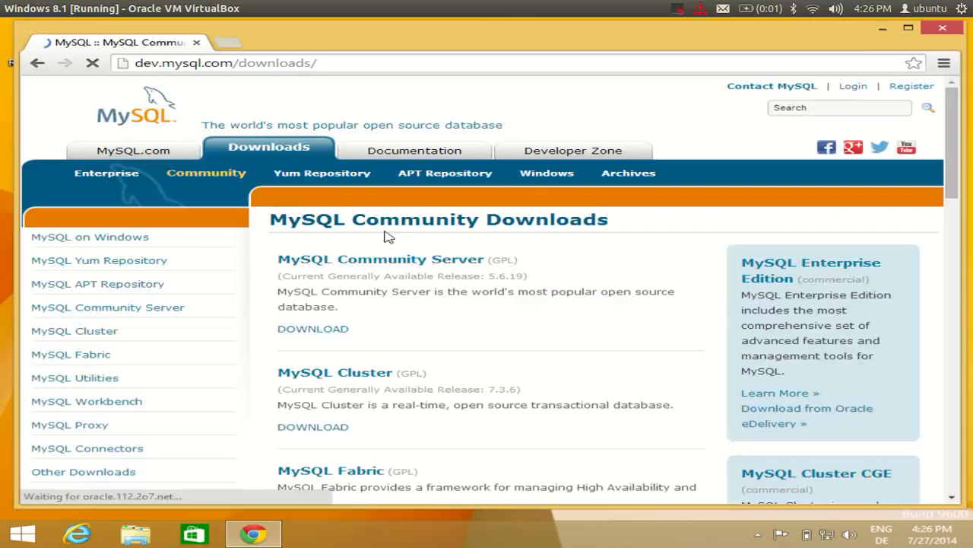
scroll(432, 255, "down", 6)
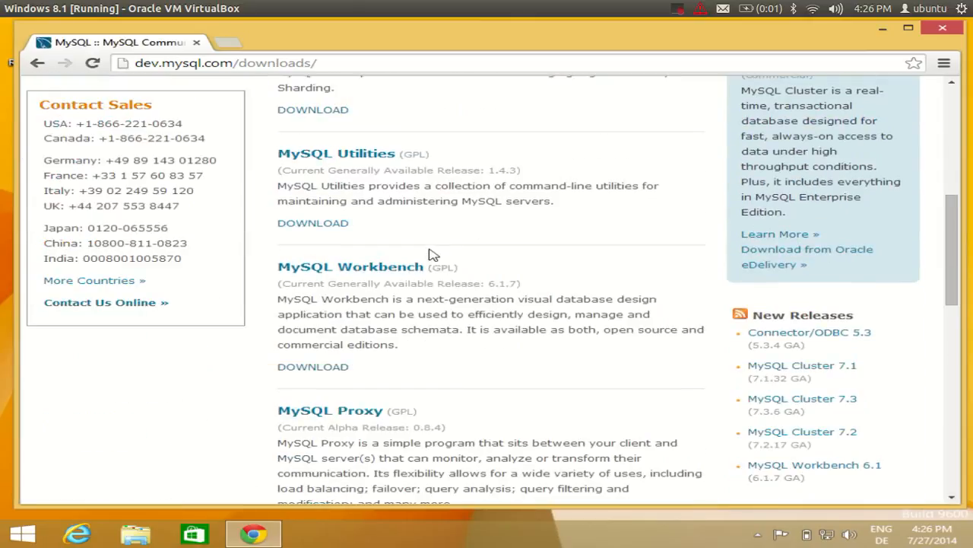
scroll(441, 346, "up", 6)
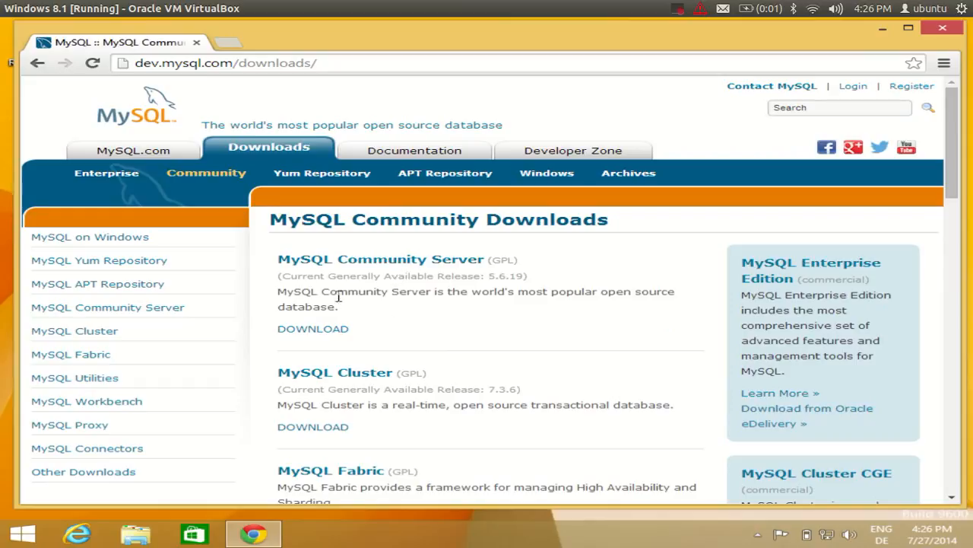
scroll(387, 277, "down", 2)
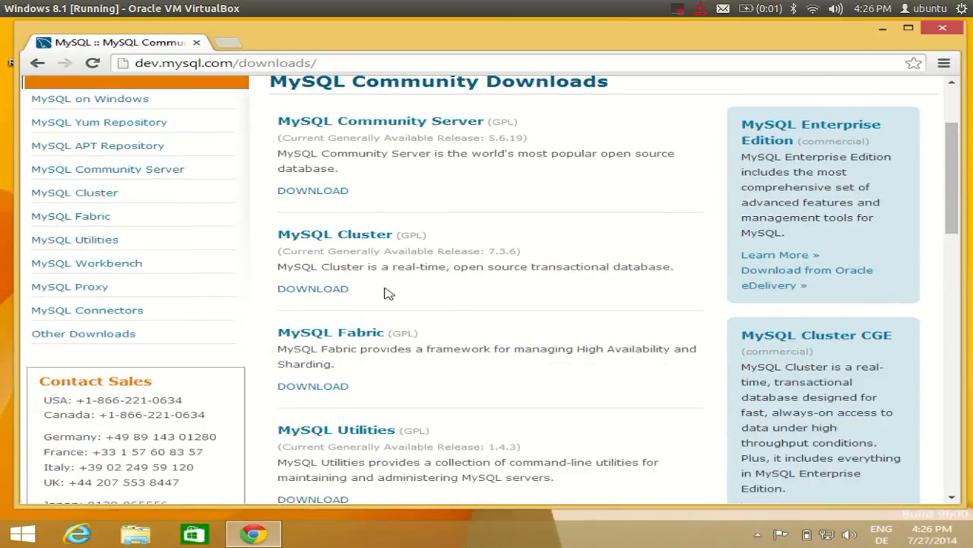
scroll(365, 312, "down", 1)
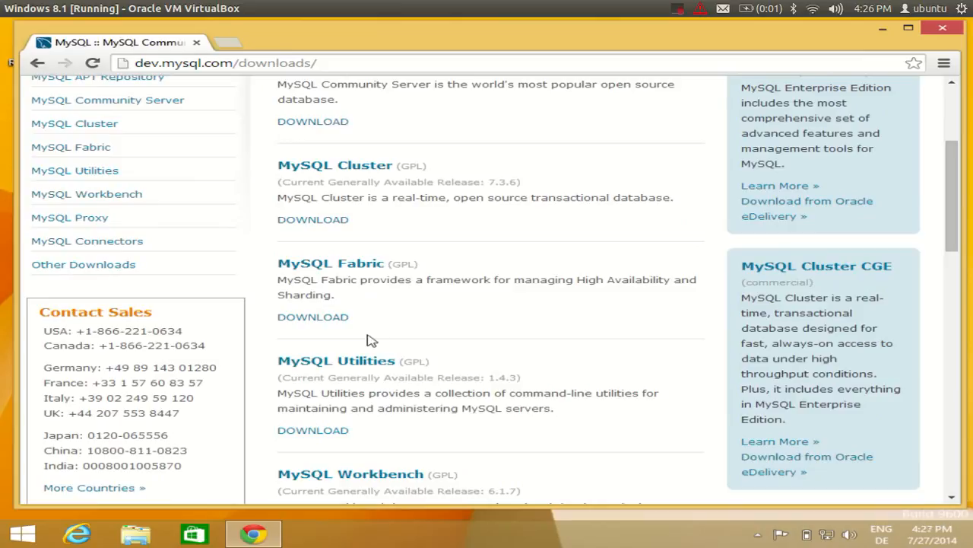
scroll(367, 340, "down", 12)
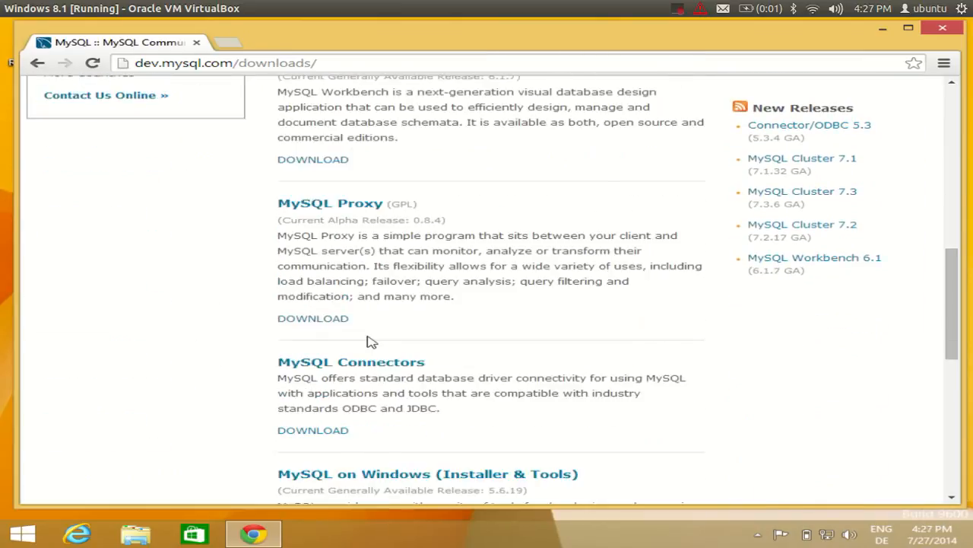
scroll(369, 340, "up", 12)
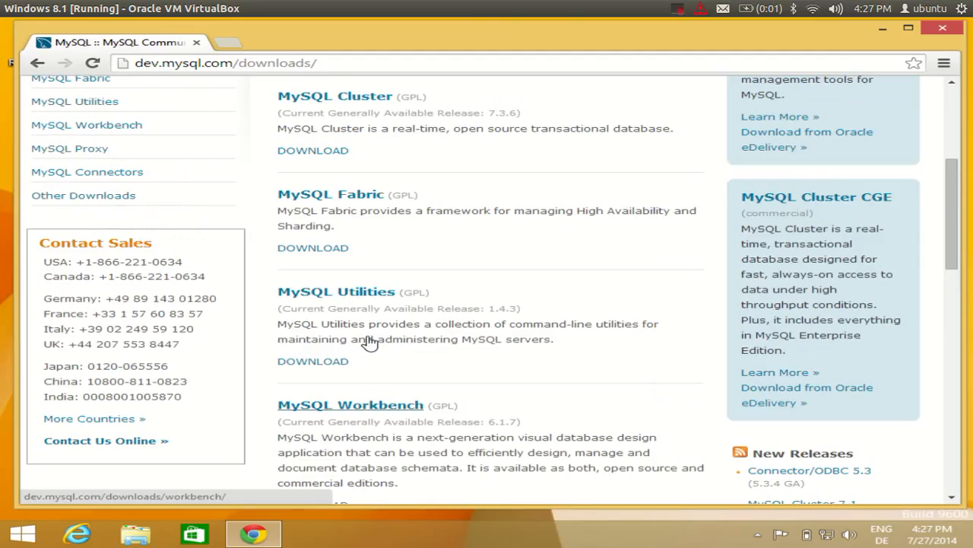
scroll(369, 340, "up", 2)
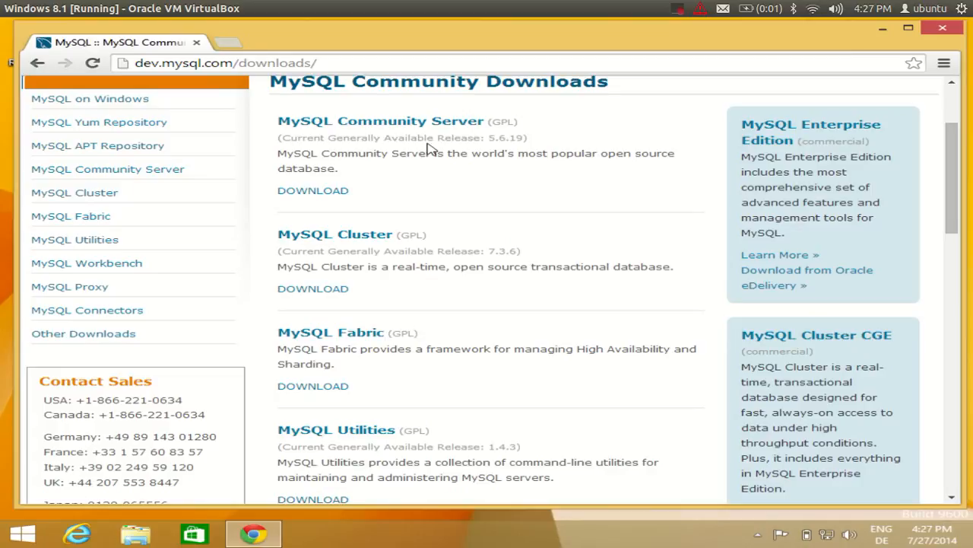
scroll(368, 178, "up", 1)
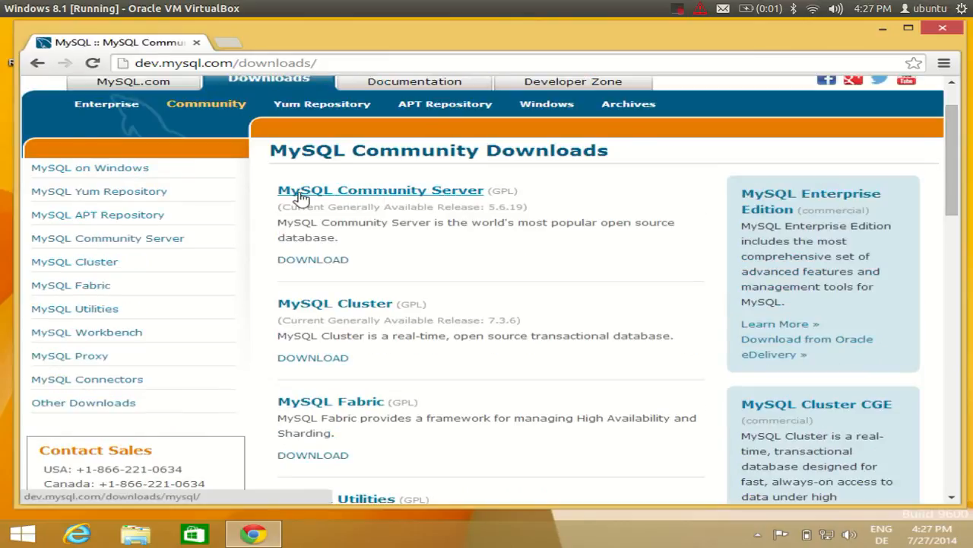
Open MySQL Community Server 5.6.19, keep Microsoft Windows, and choose the Installer MSI download.
left_click(393, 197)
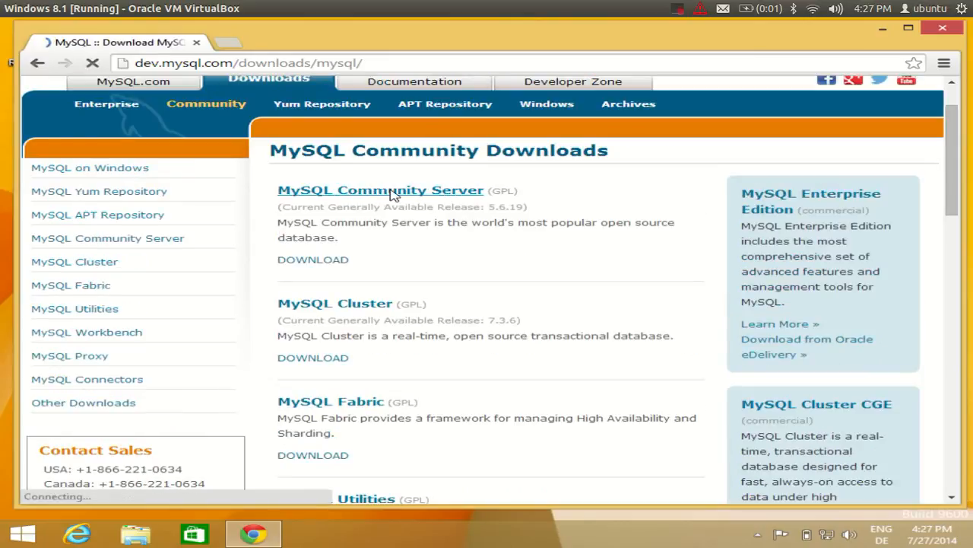
scroll(456, 245, "down", 5)
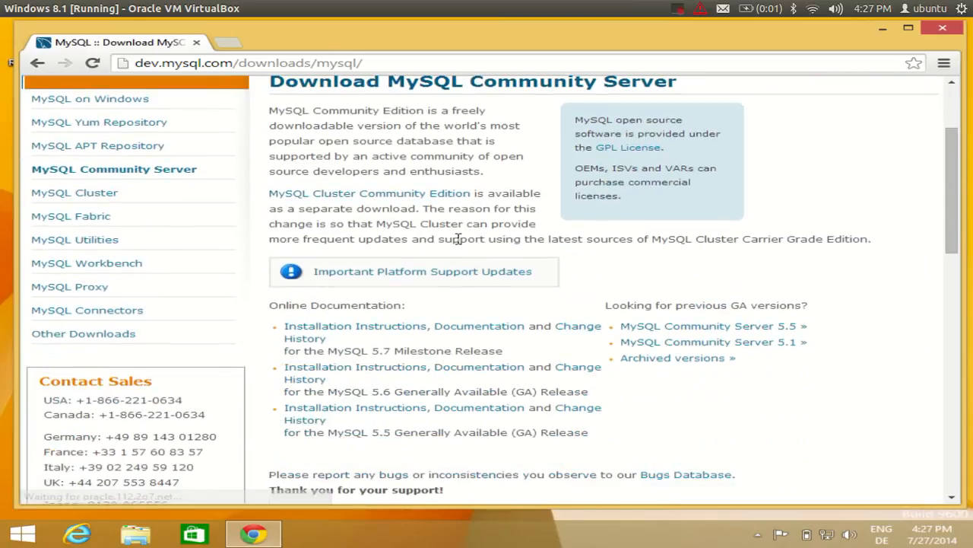
scroll(460, 243, "down", 3)
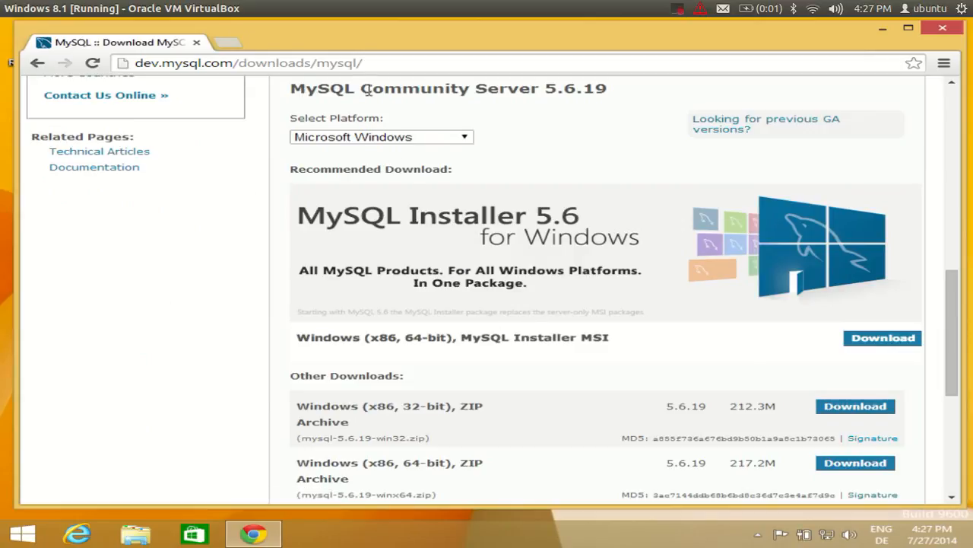
left_click_drag(544, 89, 612, 85)
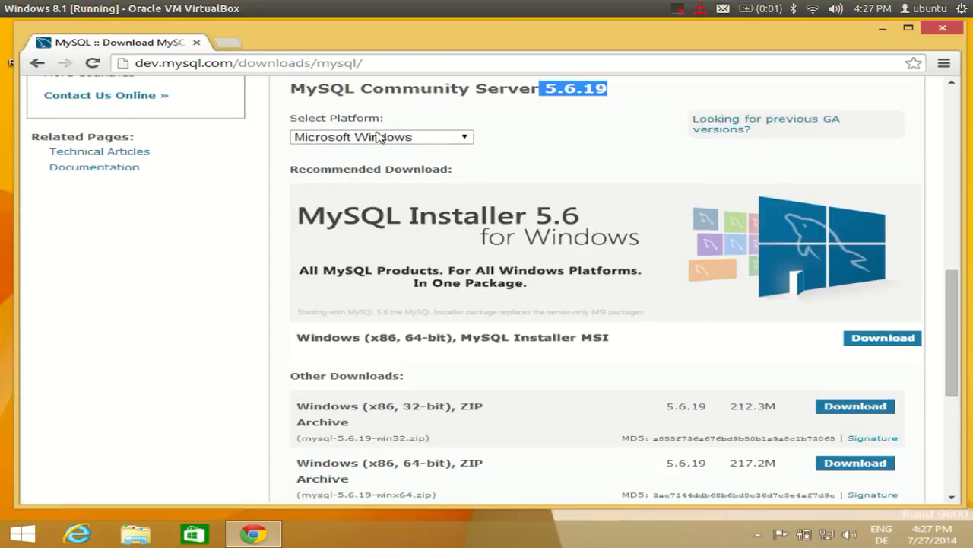
left_click(468, 138)
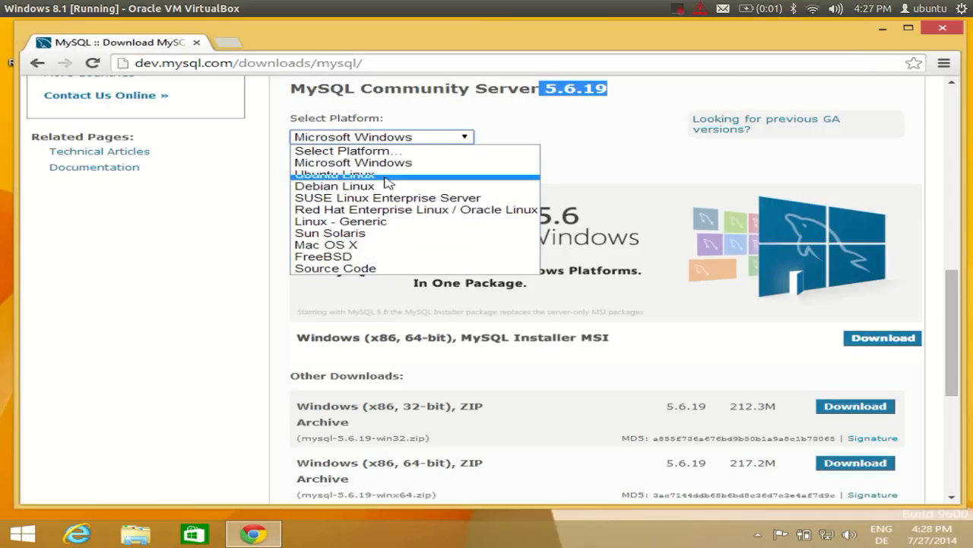
left_click(280, 278)
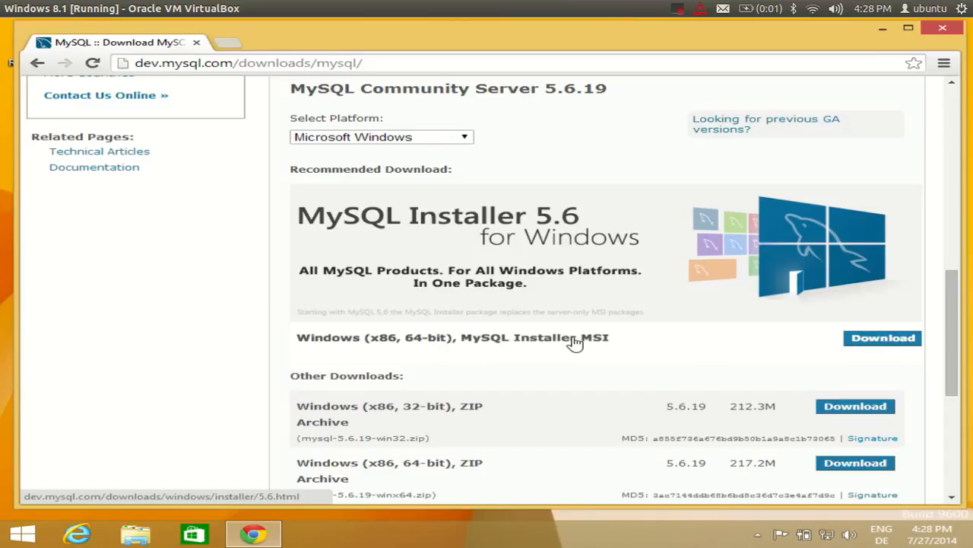
left_click(856, 341)
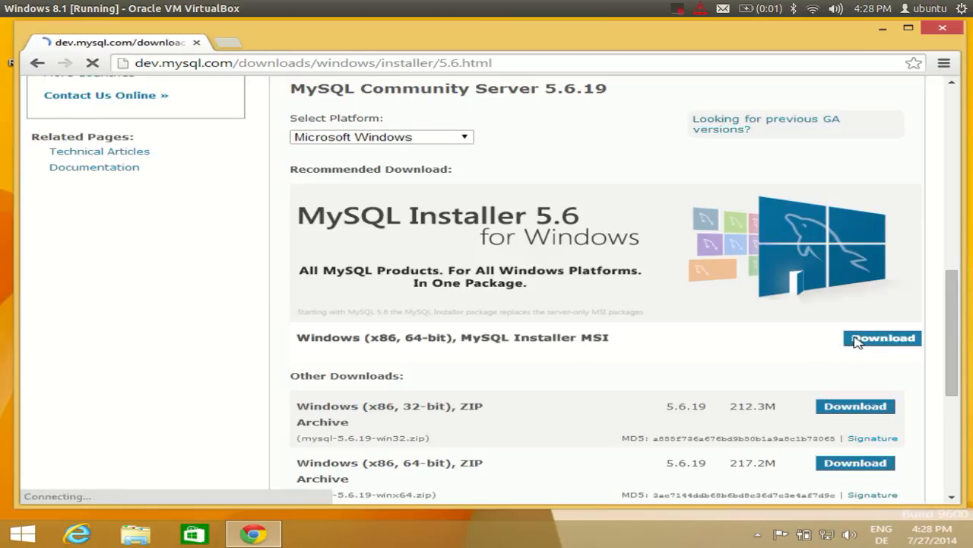
Let the MySQL Installer 5.6.19 page load and find the 1.5M and 243.7M MSI installers.
scroll(578, 318, "down", 1)
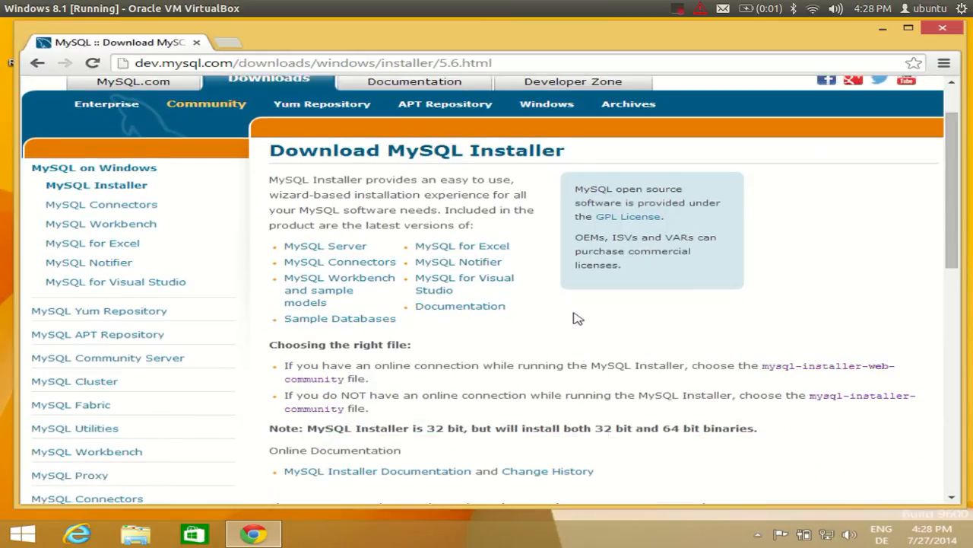
scroll(578, 318, "down", 5)
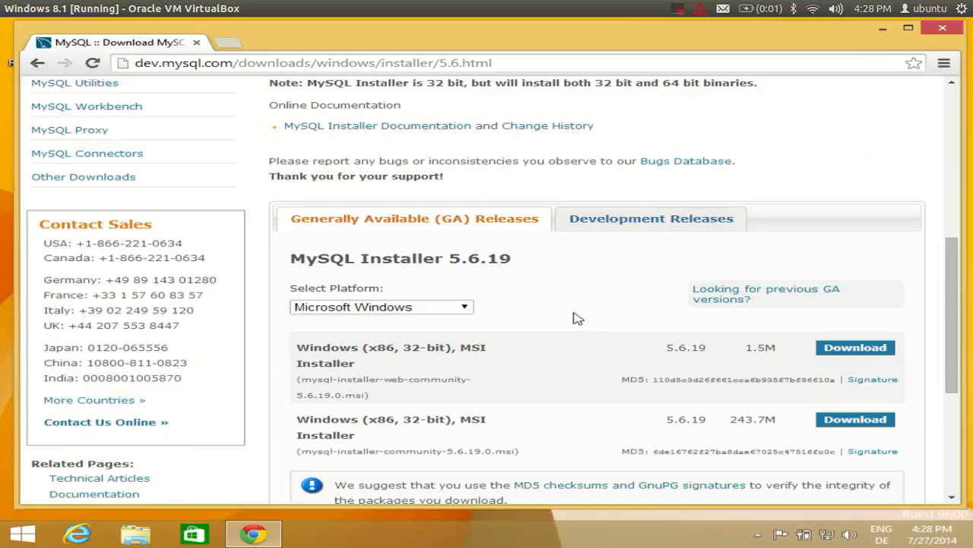
scroll(575, 318, "down", 1)
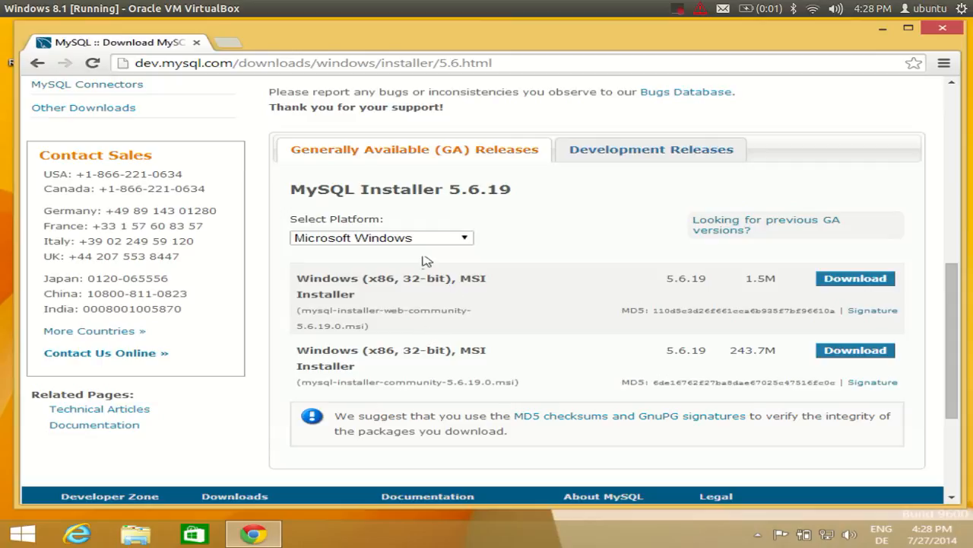
left_click(678, 9)
left_click(683, 43)
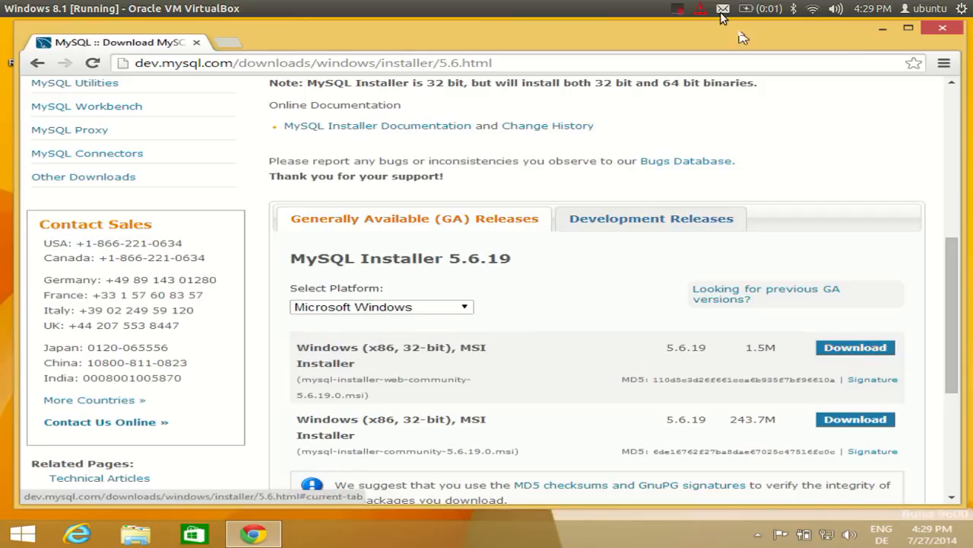
left_click(678, 9)
left_click(683, 40)
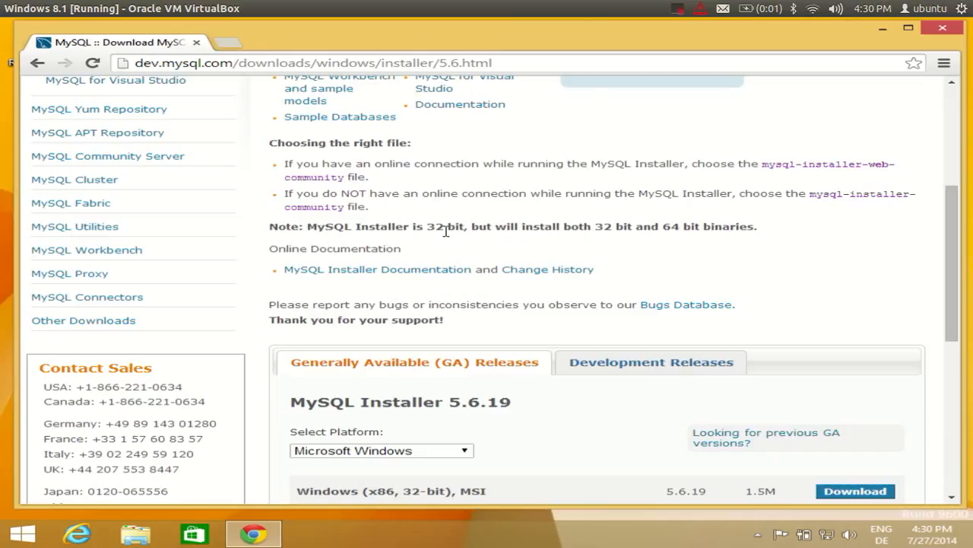
scroll(559, 254, "down", 2)
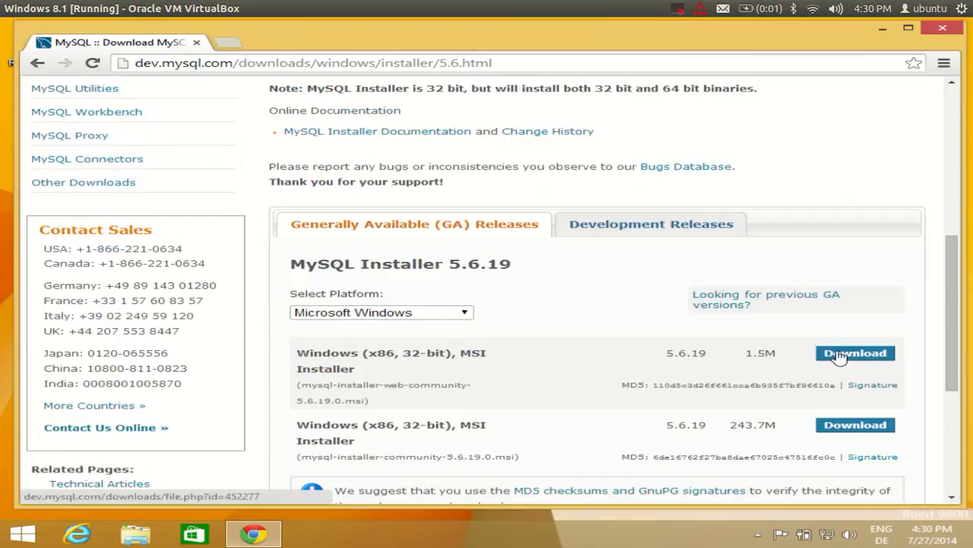
scroll(517, 182, "up", 1)
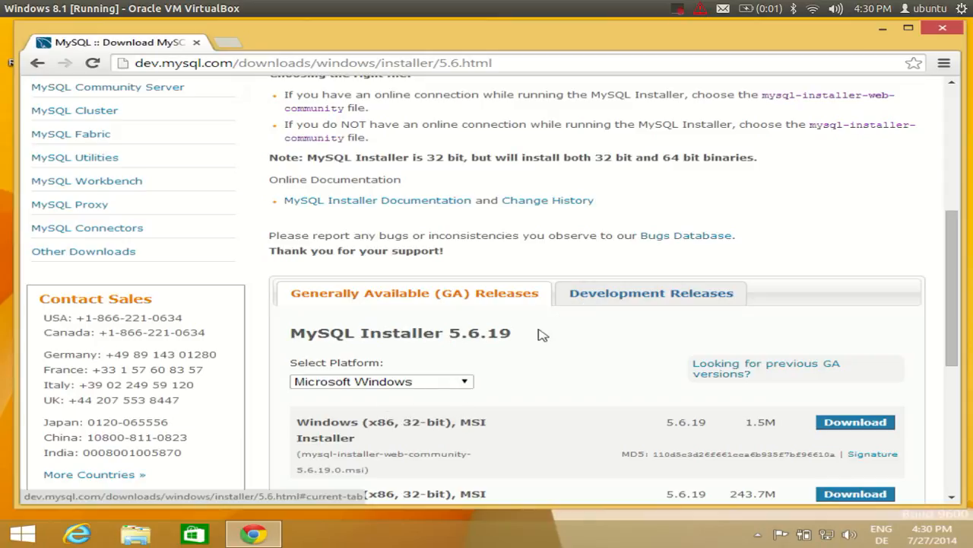
scroll(545, 329, "down", 1)
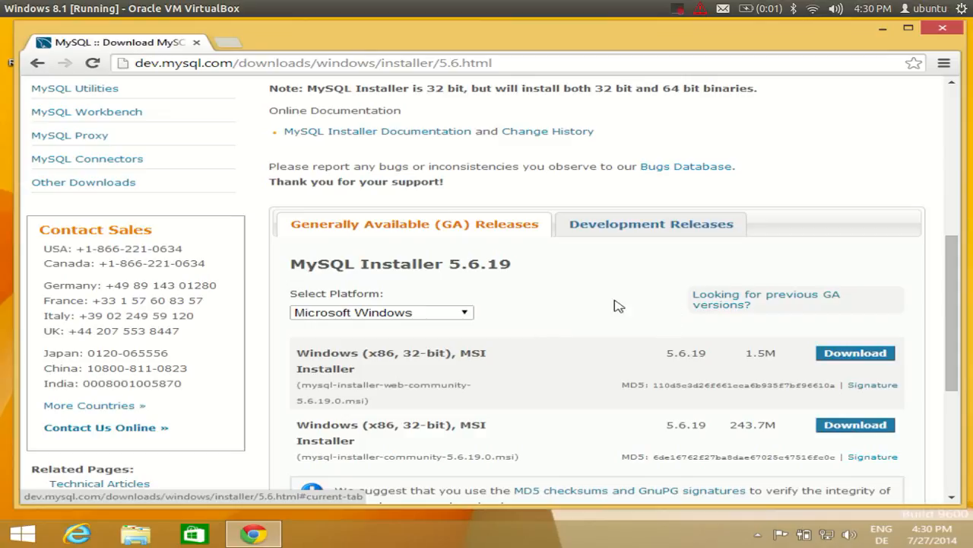
Download the 1.5M mysql-installer-web-community-5.6.19.0.msi, choosing 'No thanks, just start my download'.
left_click(835, 356)
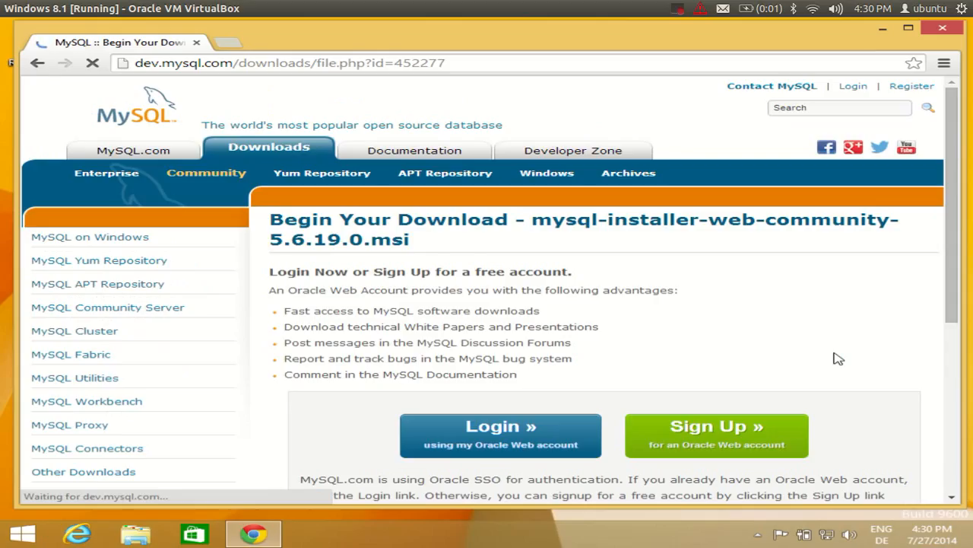
scroll(827, 351, "down", 1)
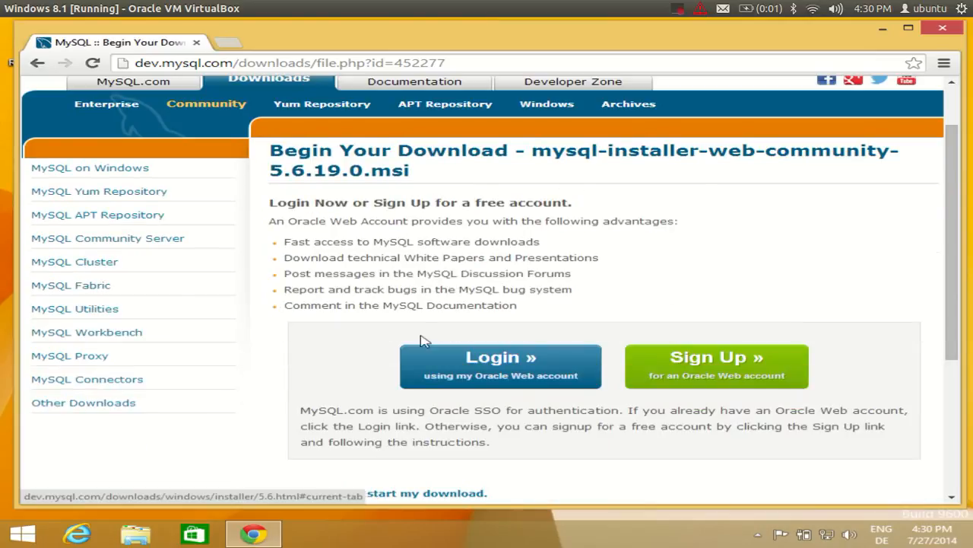
scroll(482, 354, "down", 1)
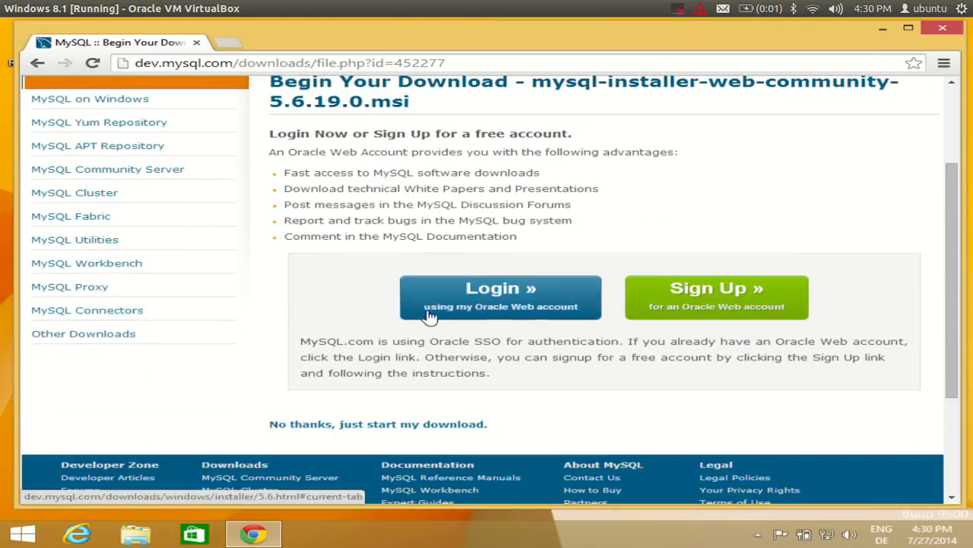
scroll(682, 262, "up", 1)
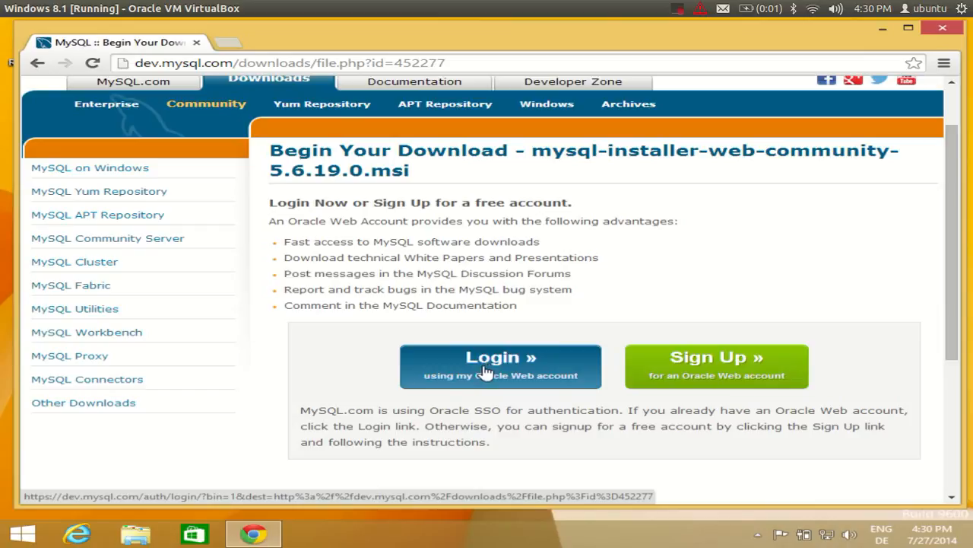
scroll(501, 357, "down", 1)
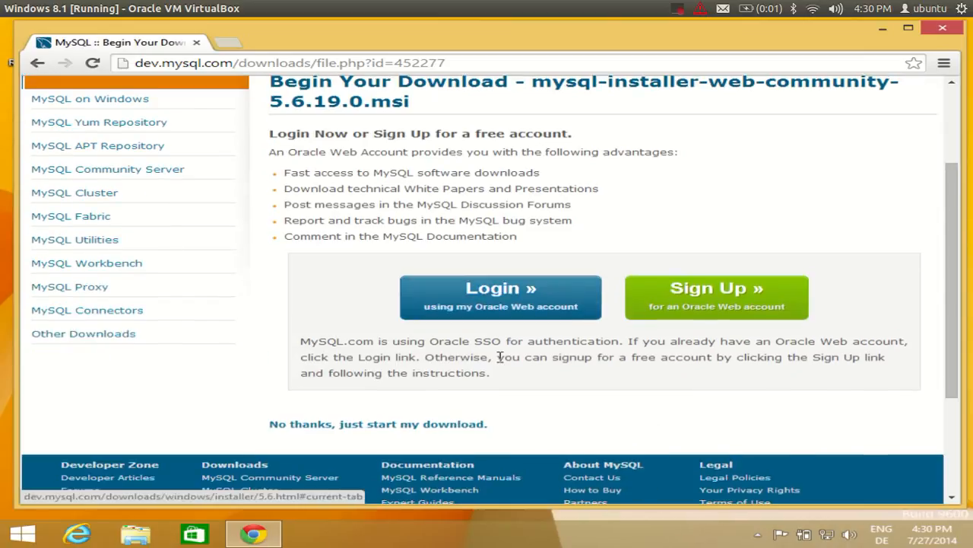
scroll(500, 357, "down", 1)
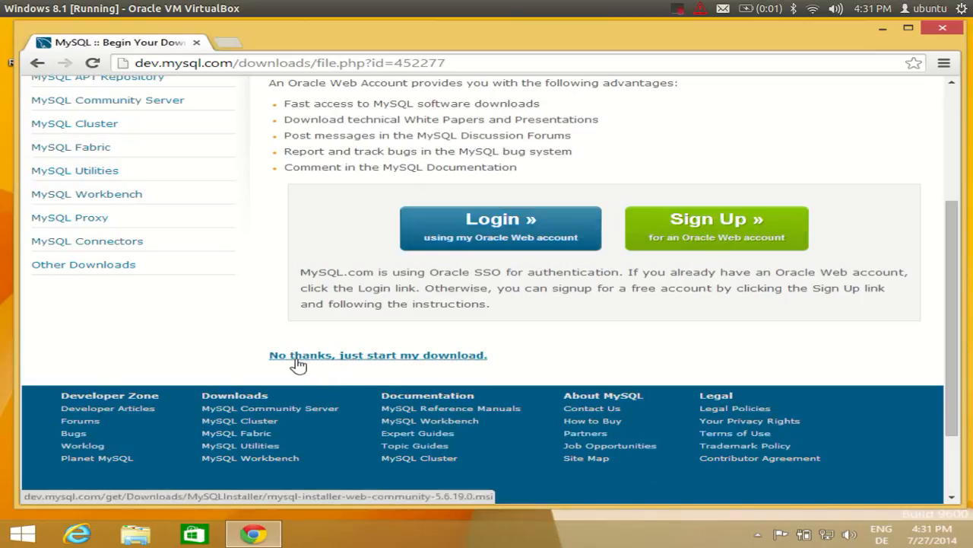
left_click(353, 359)
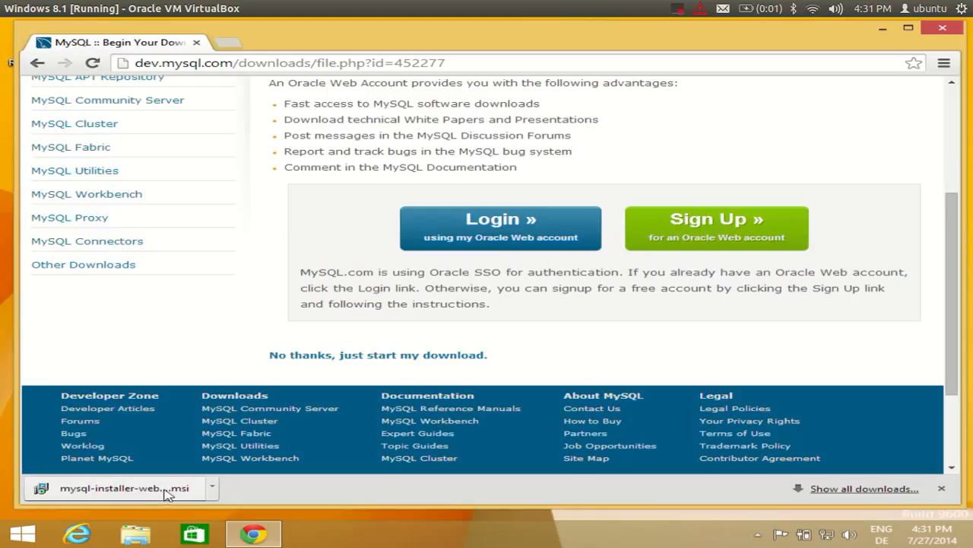
Launch the downloaded MySQL installer MSI and approve both User Account Control prompts.
left_click(160, 491)
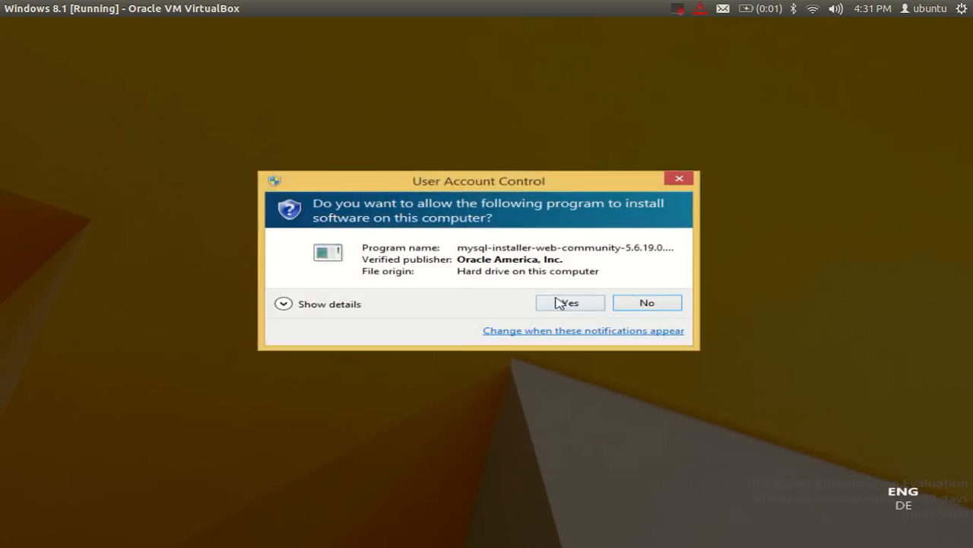
left_click(567, 304)
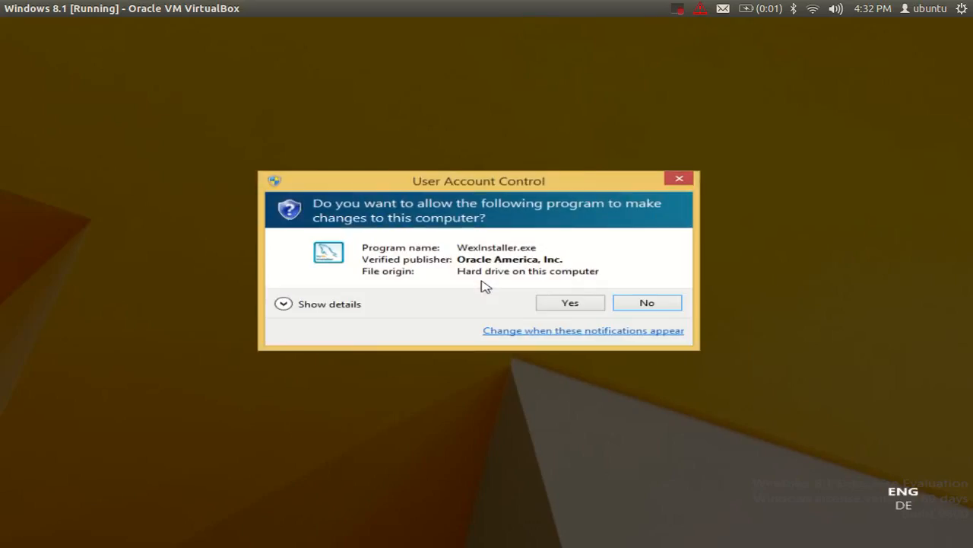
left_click(572, 303)
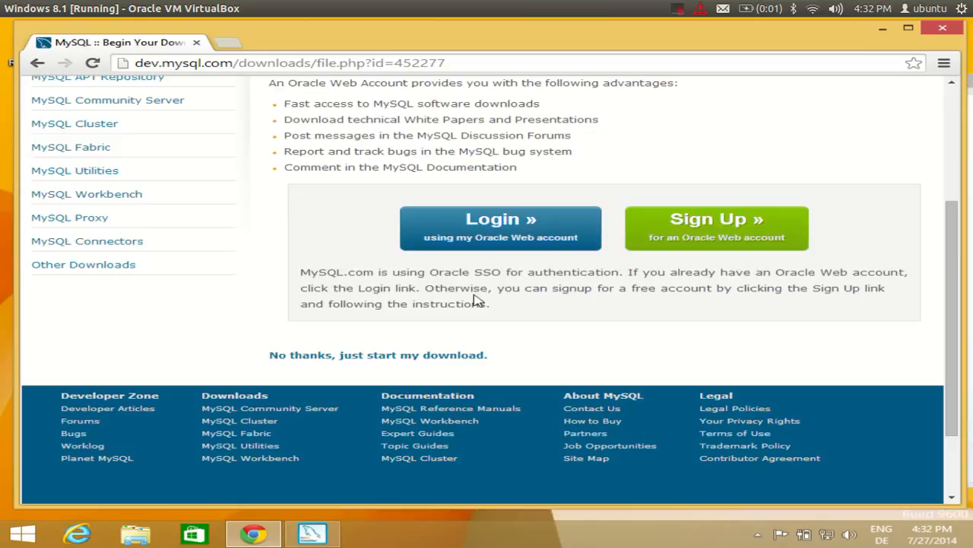
Bring MySQL Installer forward, shift its window left, and choose Install MySQL Products.
left_click(333, 537)
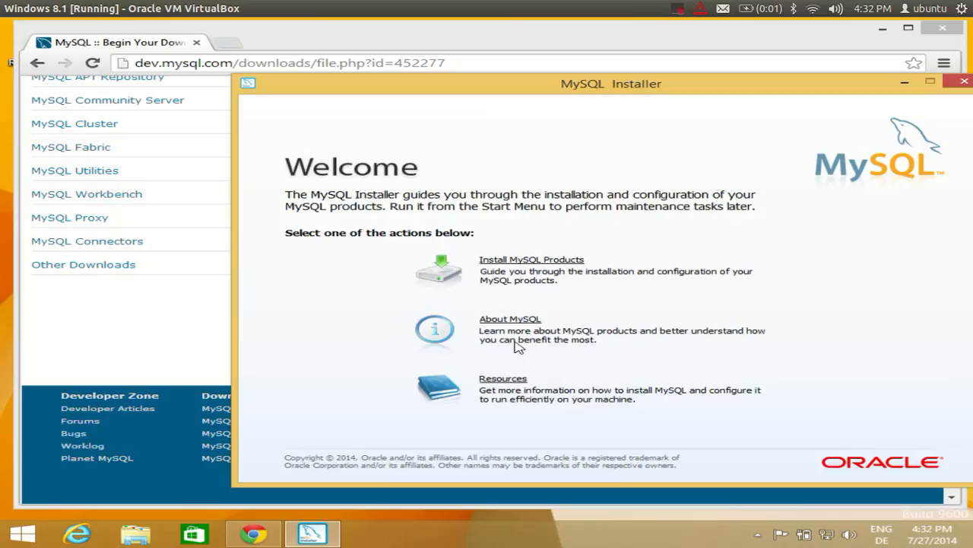
left_click_drag(590, 95, 546, 96)
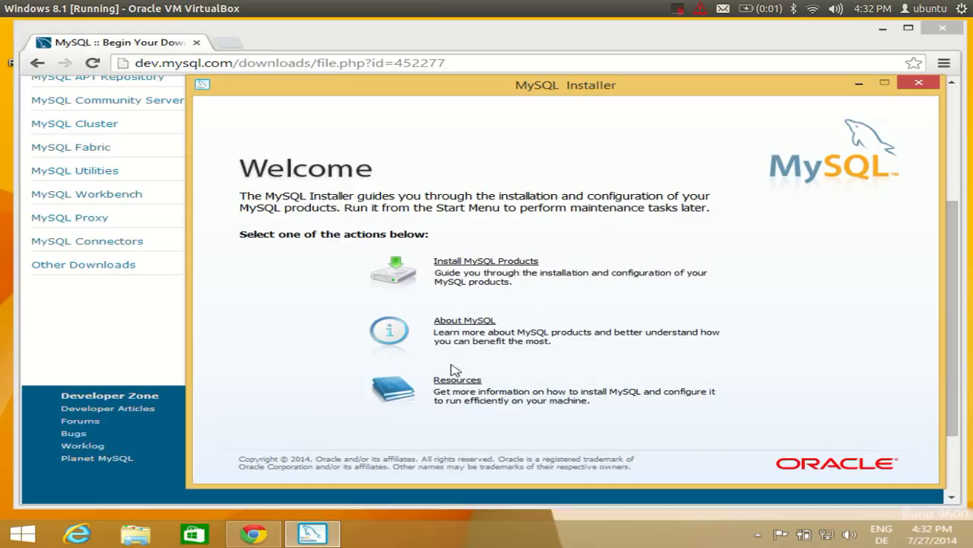
left_click(480, 266)
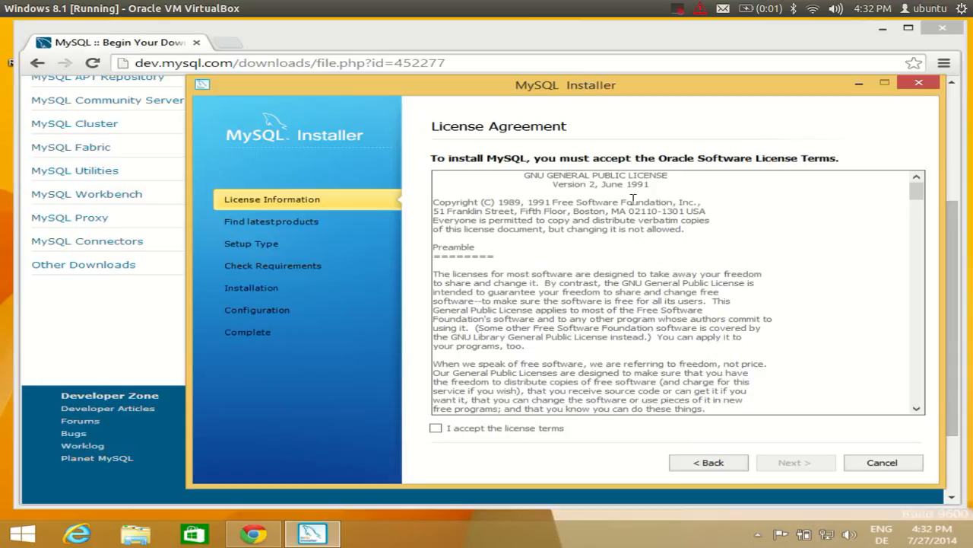
Accept the MySQL license terms and proceed to Find latest products.
left_click(436, 429)
left_click(791, 465)
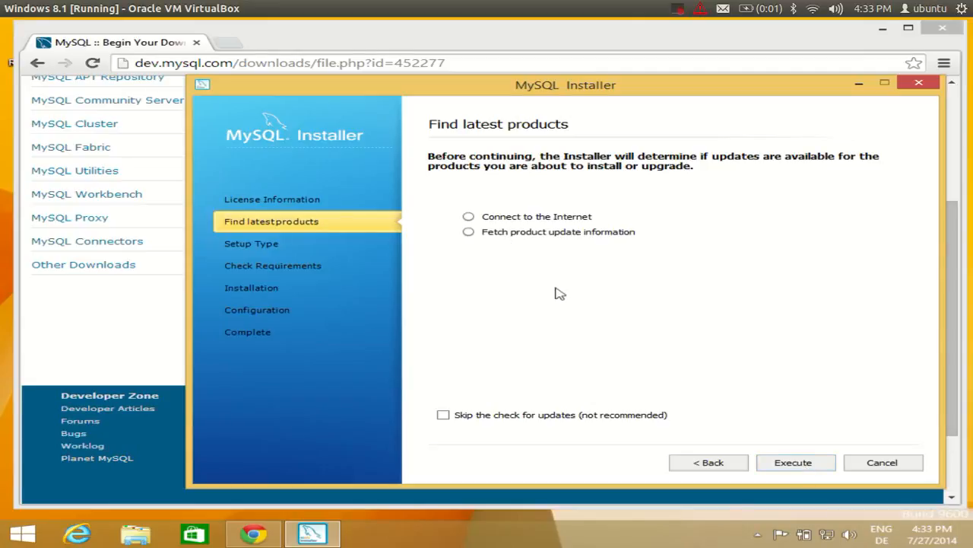
Execute the connection and product-update checks, then proceed to setup type selection.
left_click(793, 463)
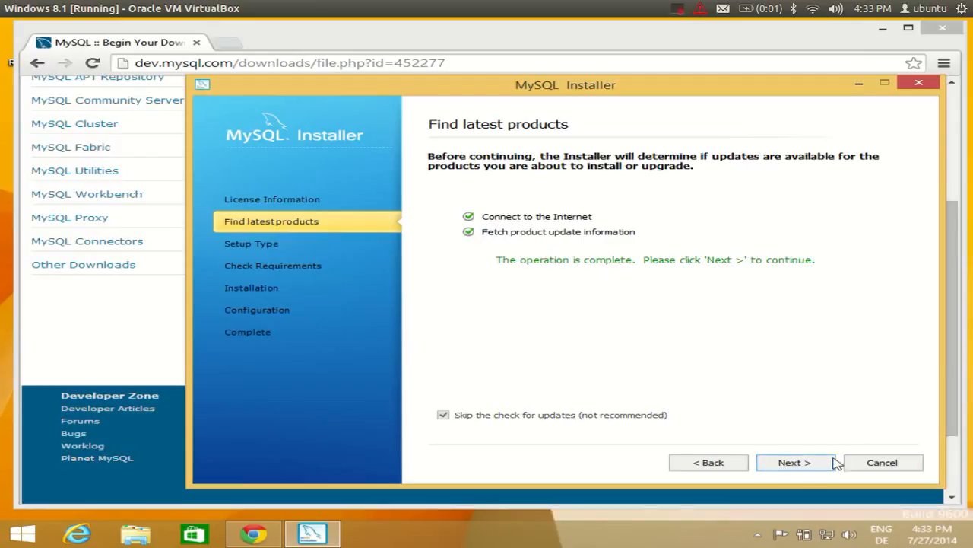
left_click(794, 464)
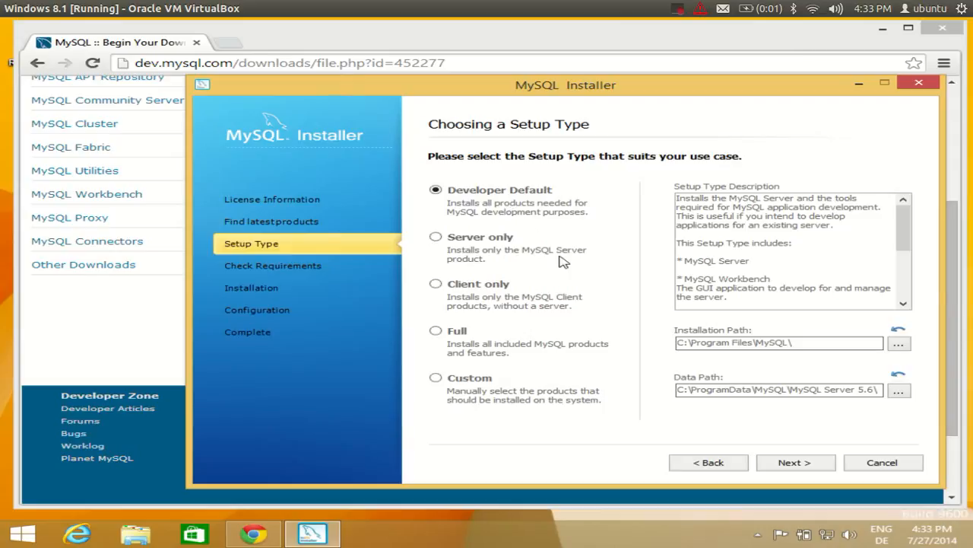
Keep Developer Default with the default paths and proceed to Check Requirements.
left_click(794, 464)
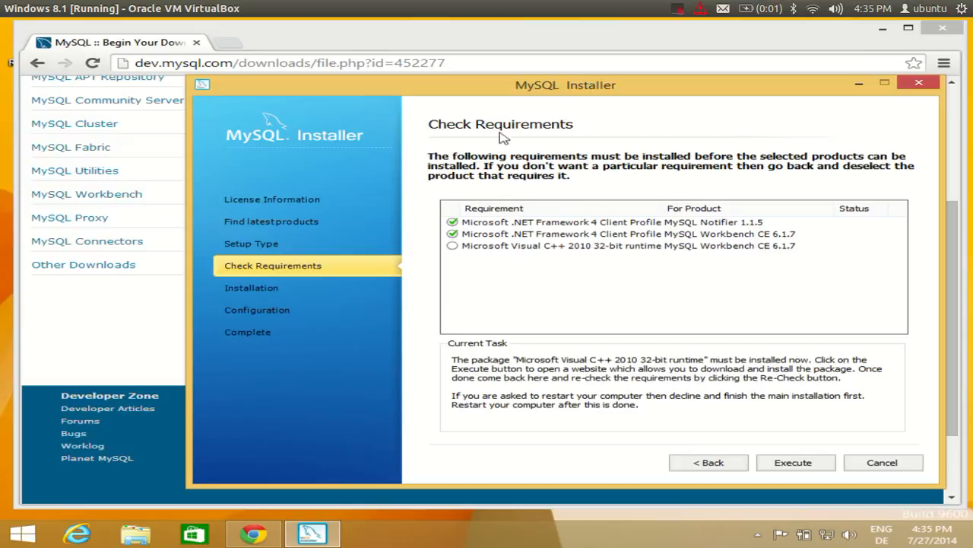
Install the Microsoft Visual C++ 2010 x86 Redistributable after accepting its license terms.
left_click(781, 464)
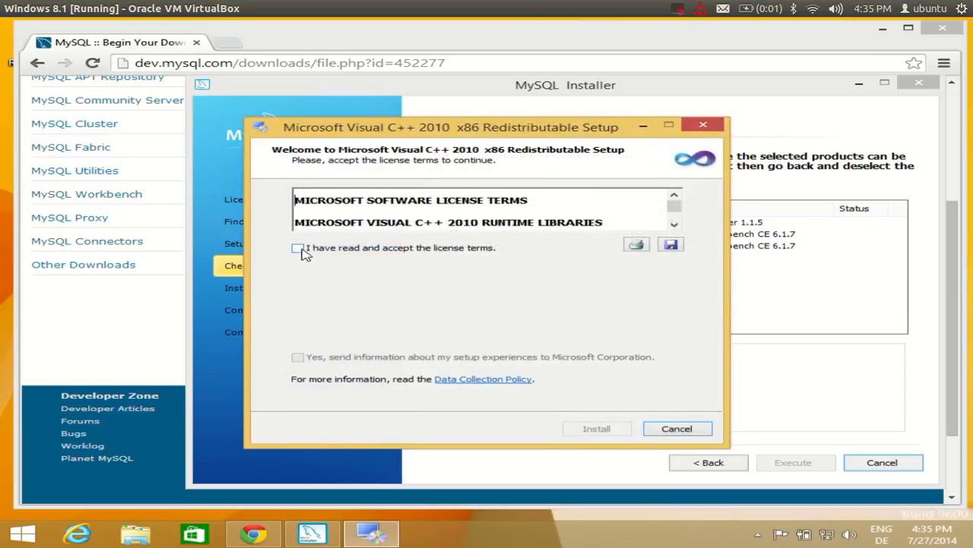
left_click(298, 247)
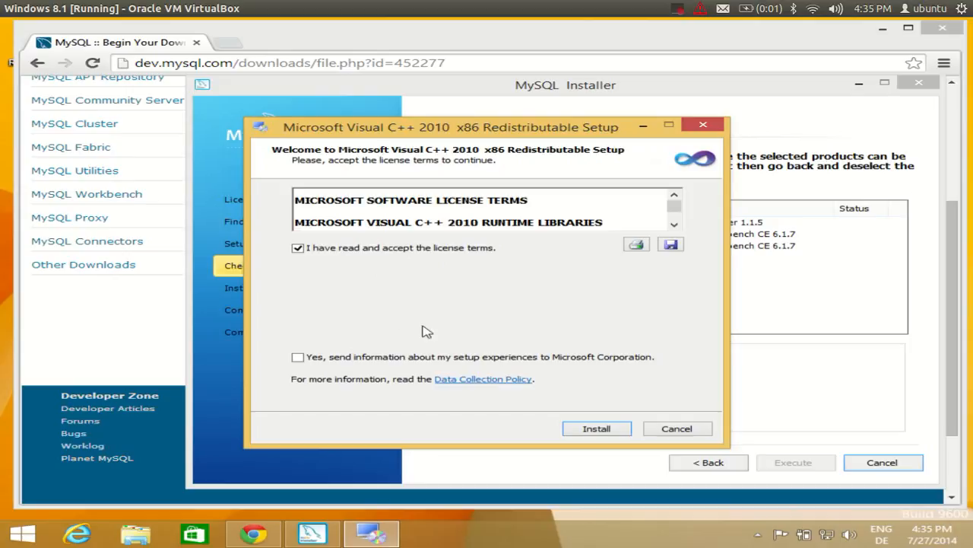
left_click(617, 430)
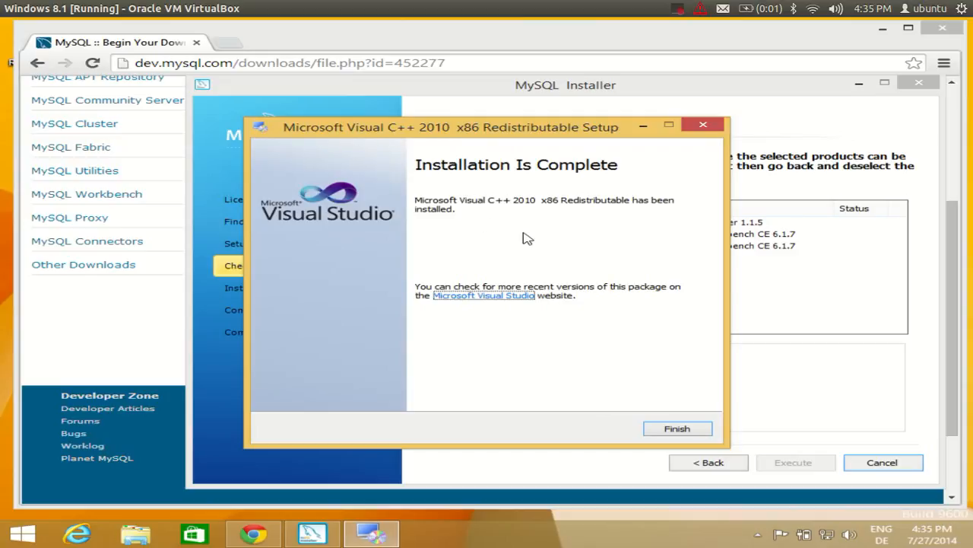
left_click(671, 430)
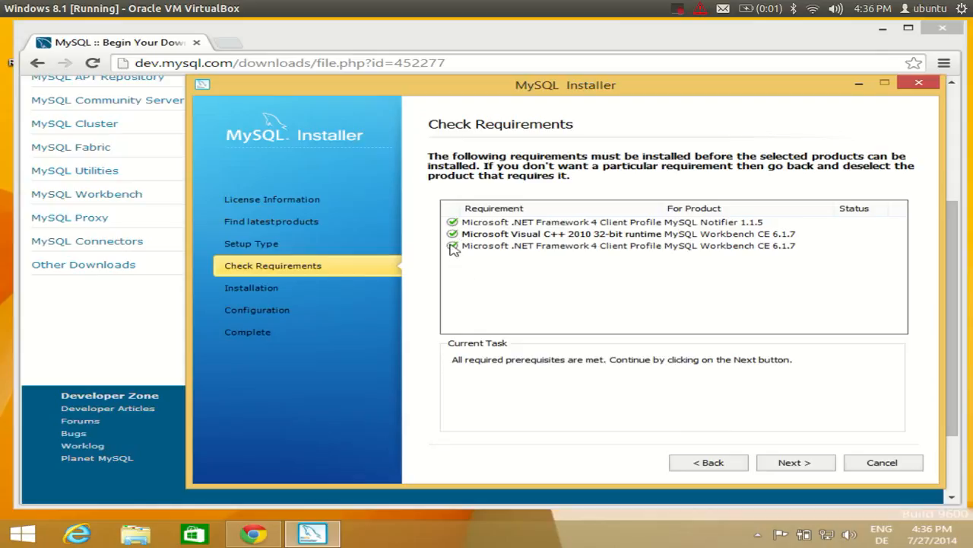
Download and install all listed MySQL products; only Connector/ODBC 5.3.2 fails to download.
left_click(793, 463)
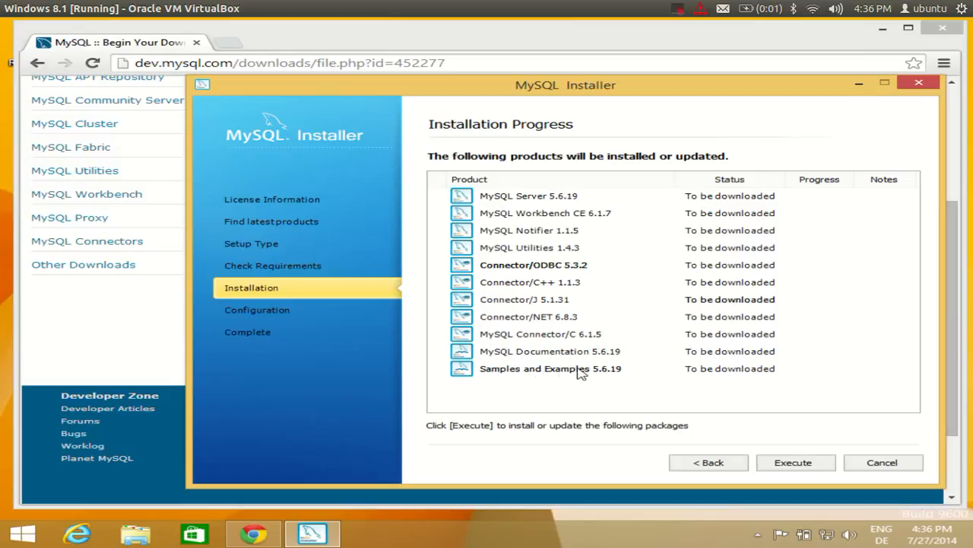
left_click(794, 464)
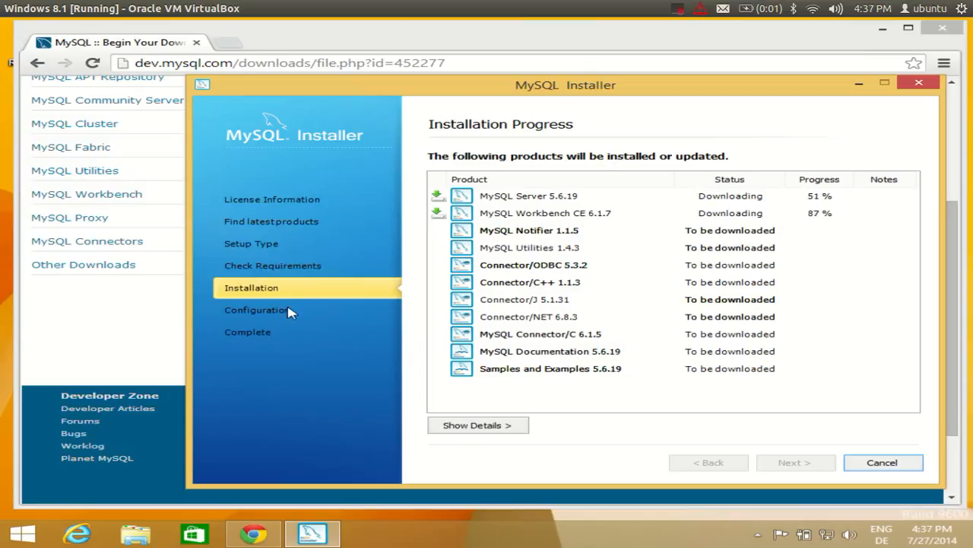
left_click(676, 9)
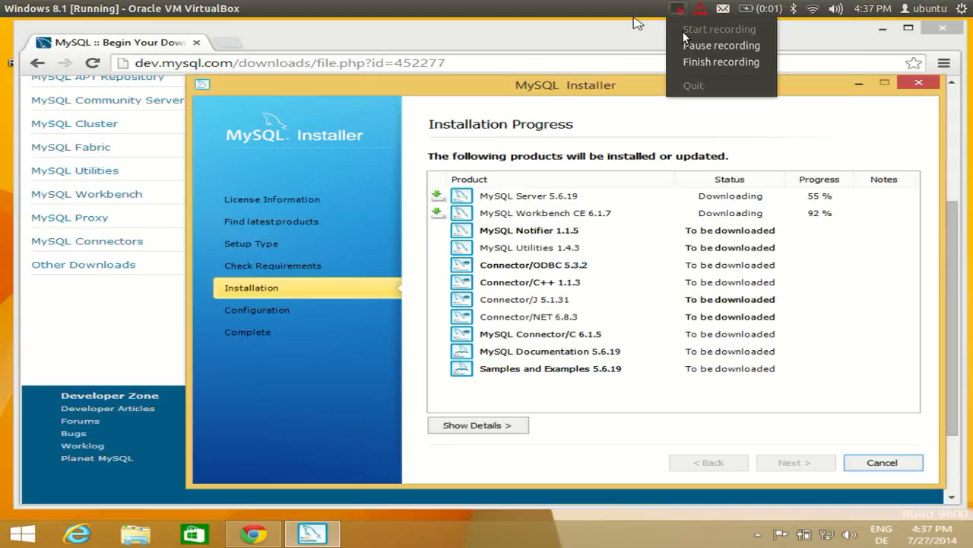
left_click(685, 44)
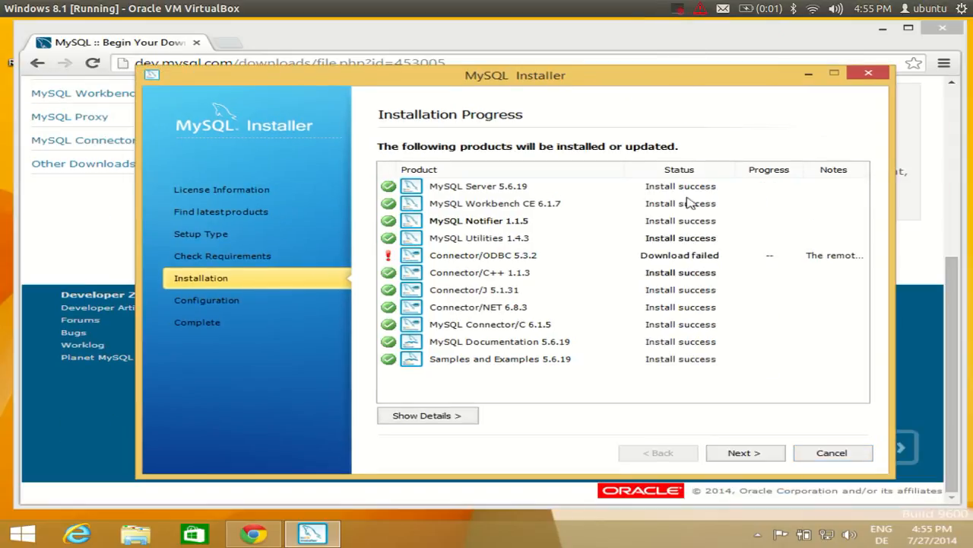
left_click(752, 453)
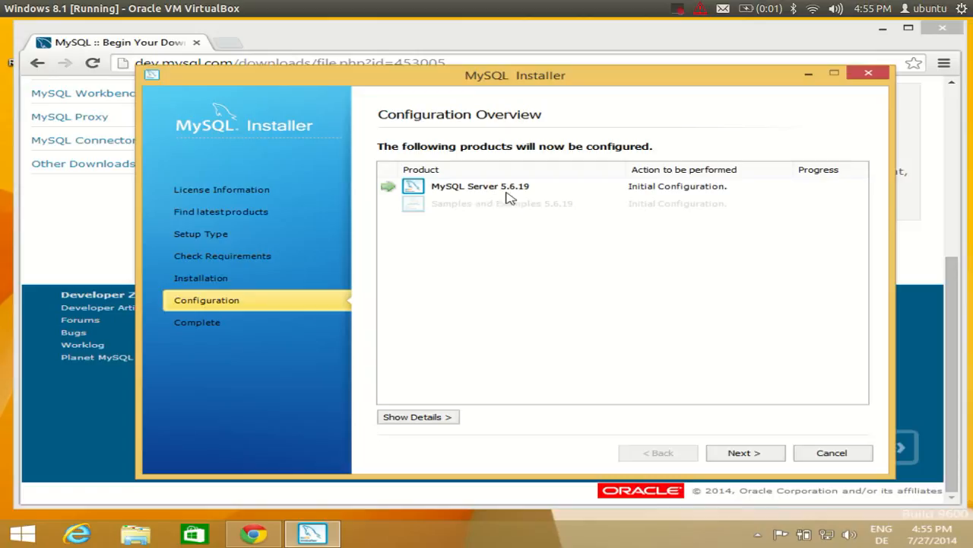
Start configuring MySQL Server 5.6.19 from the Configuration Overview page.
left_click(741, 454)
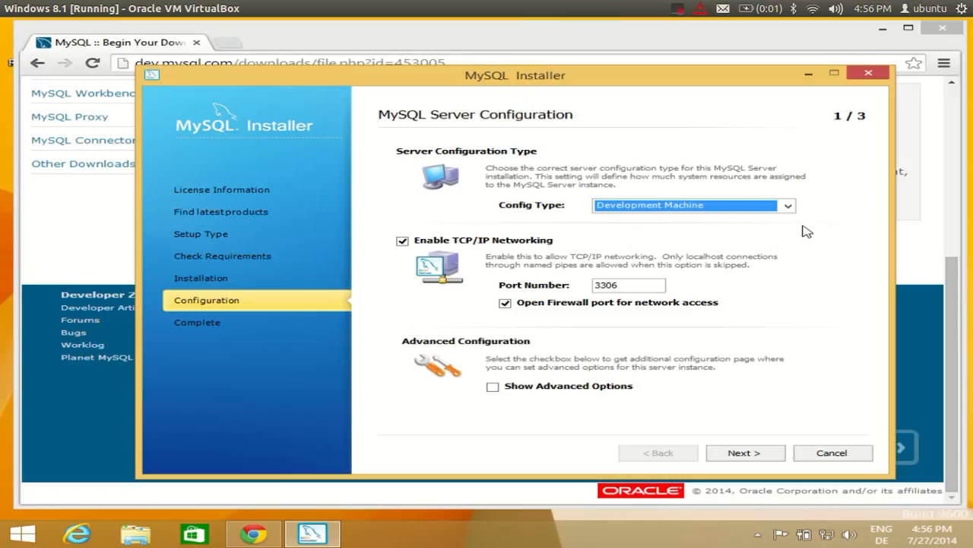
Select Development Machine as the config type, keeping TCP/IP on port 3306.
left_click(790, 207)
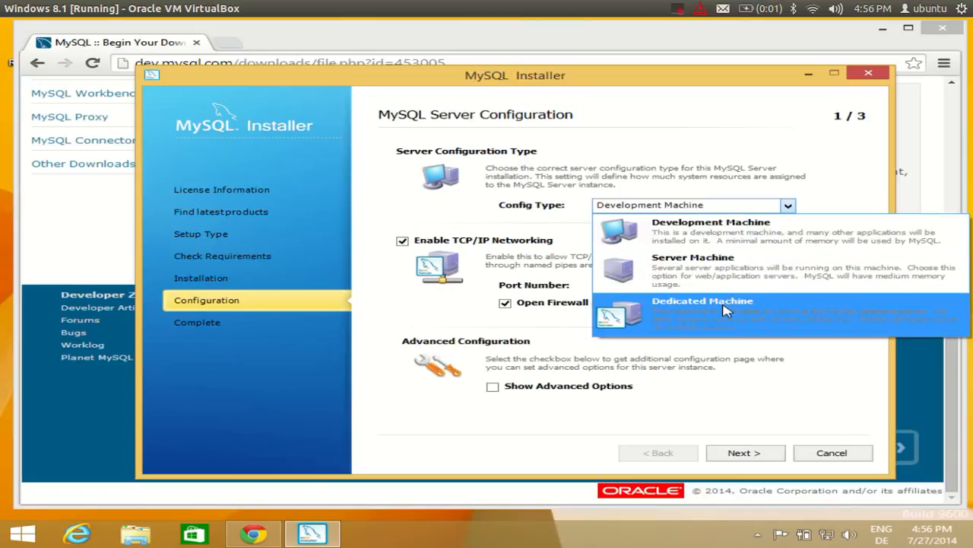
left_click(694, 231)
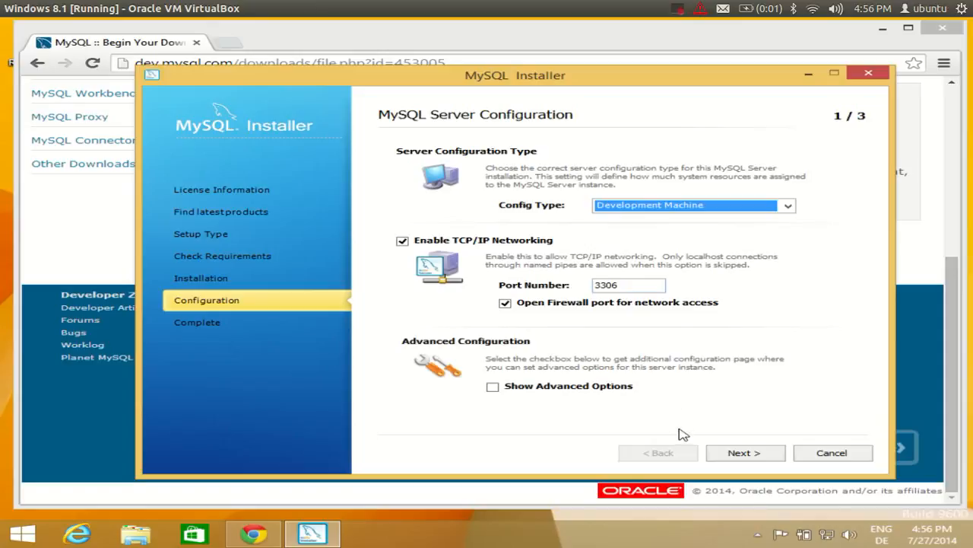
left_click(739, 453)
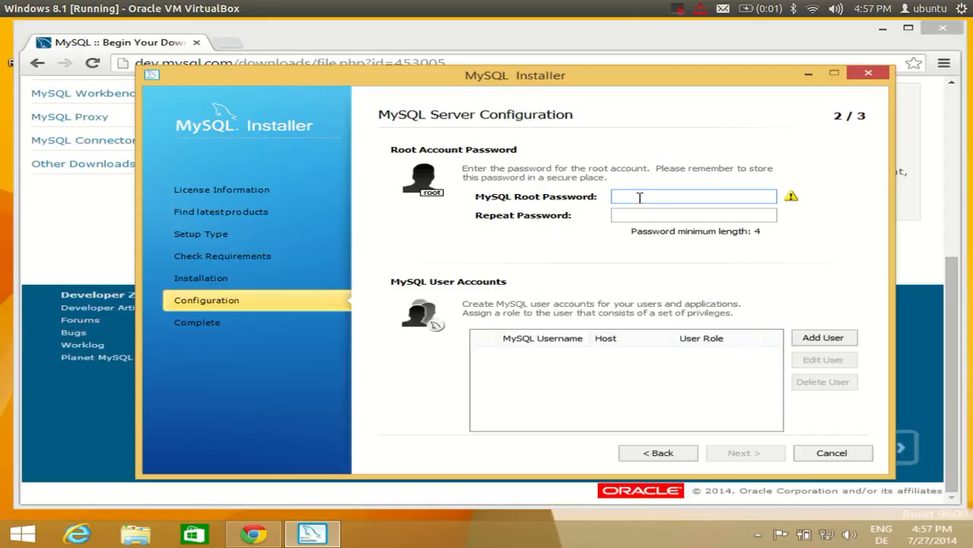
Enter the root account password in both password fields and continue.
type("ot")
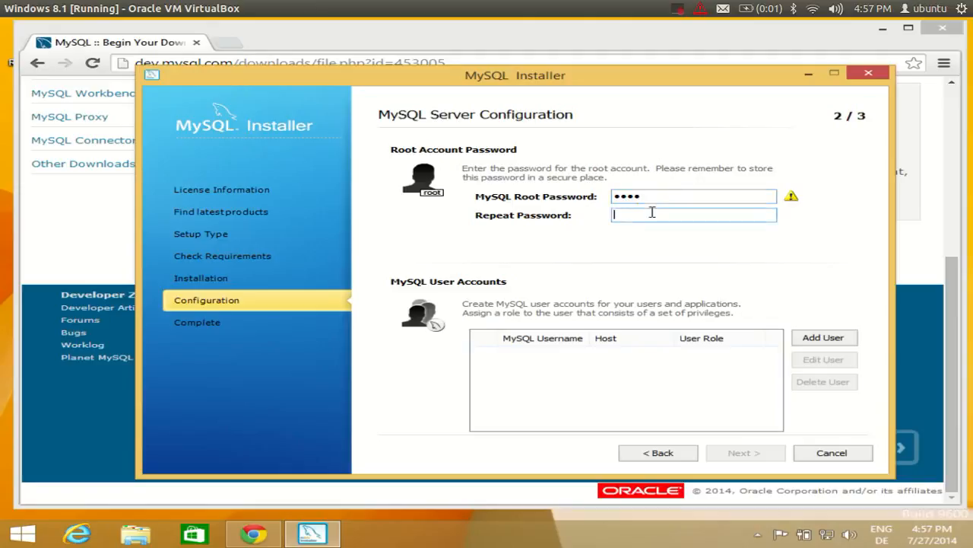
type("root")
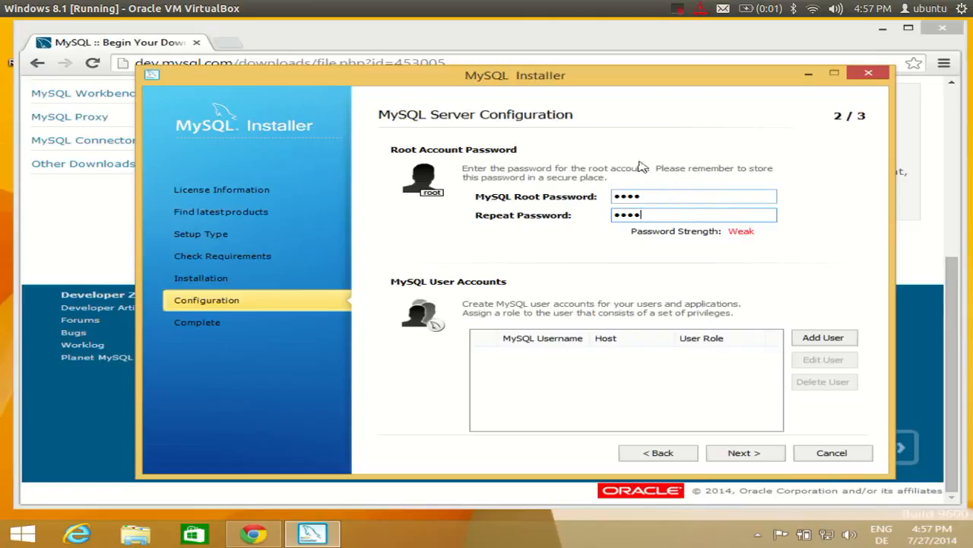
left_click(725, 454)
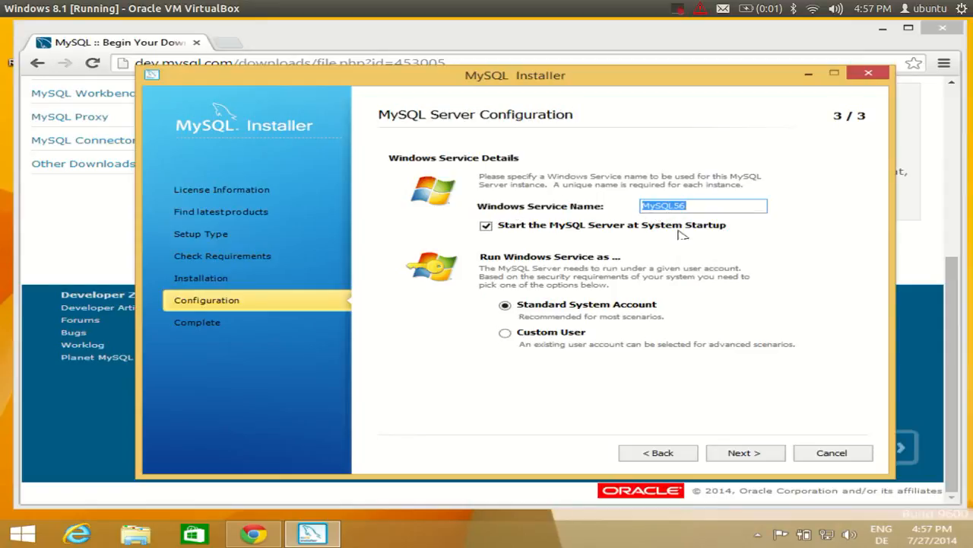
Keep the MySQL56 service with Standard System Account and apply the server configuration.
left_click(741, 455)
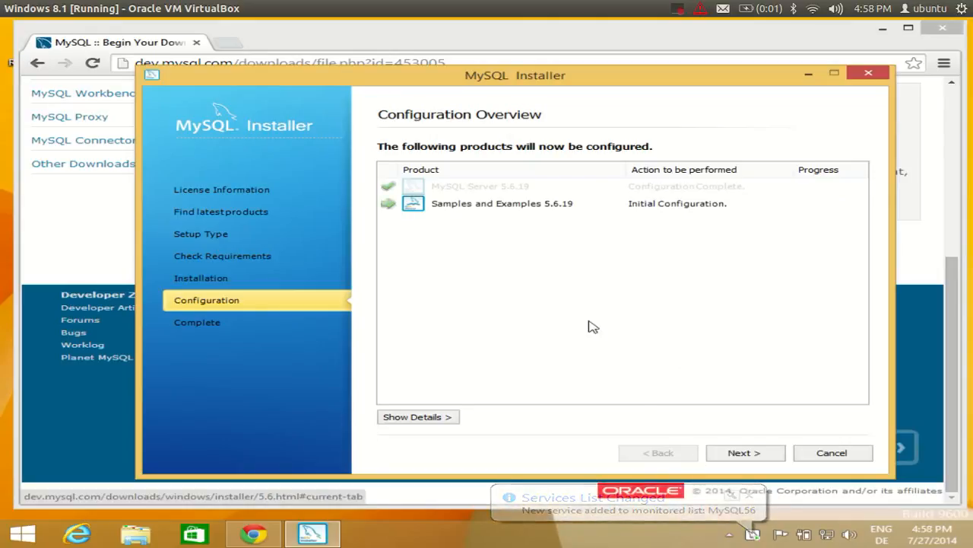
Configure Samples and Examples 5.6.19 and advance to the Installation Complete page.
left_click(740, 453)
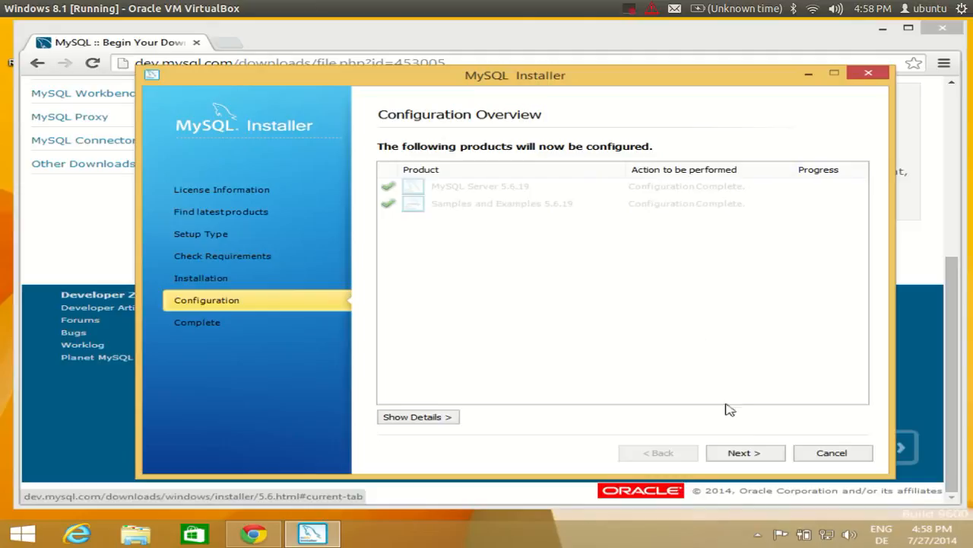
left_click(744, 453)
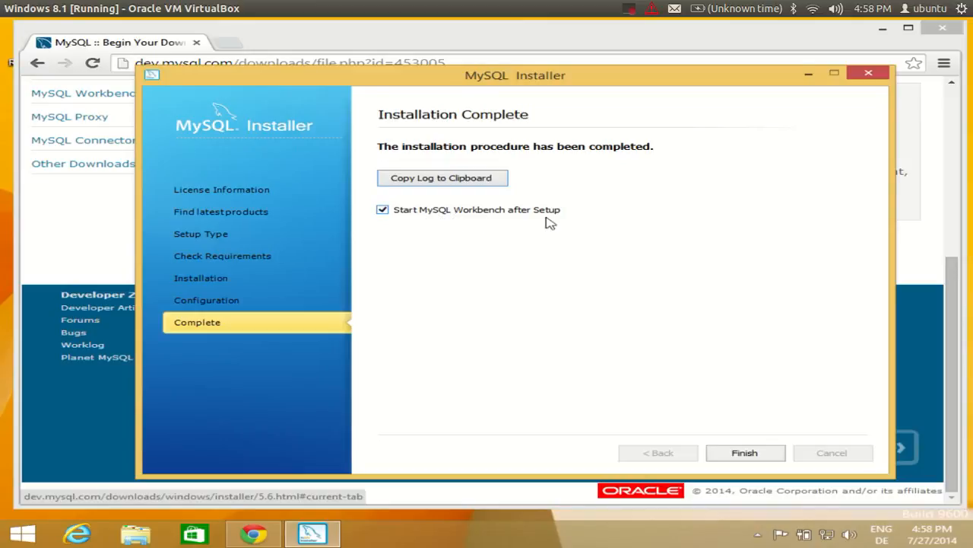
Finish the installer with 'Start MySQL Workbench after Setup' left checked.
left_click(737, 453)
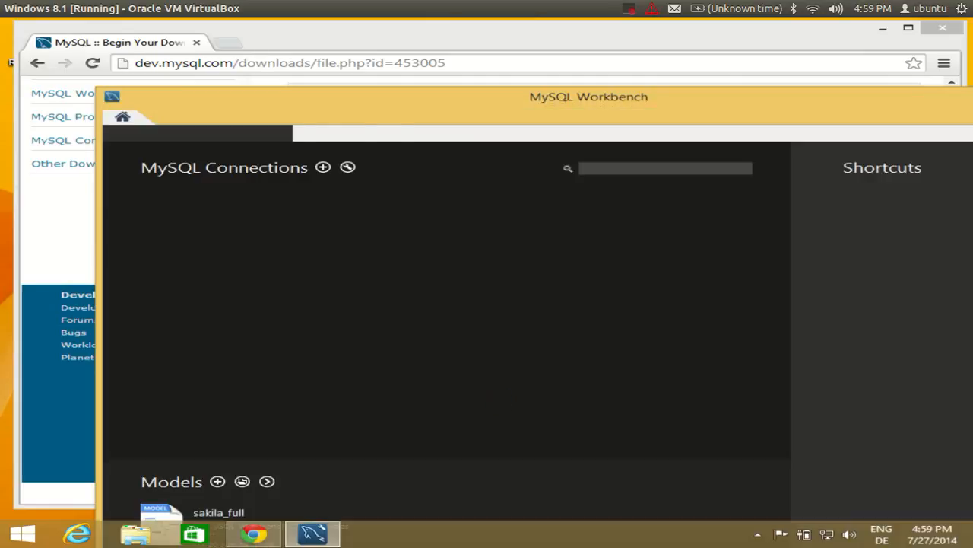
Move the Workbench window up and left so the whole home screen shows.
left_click_drag(477, 107, 385, 46)
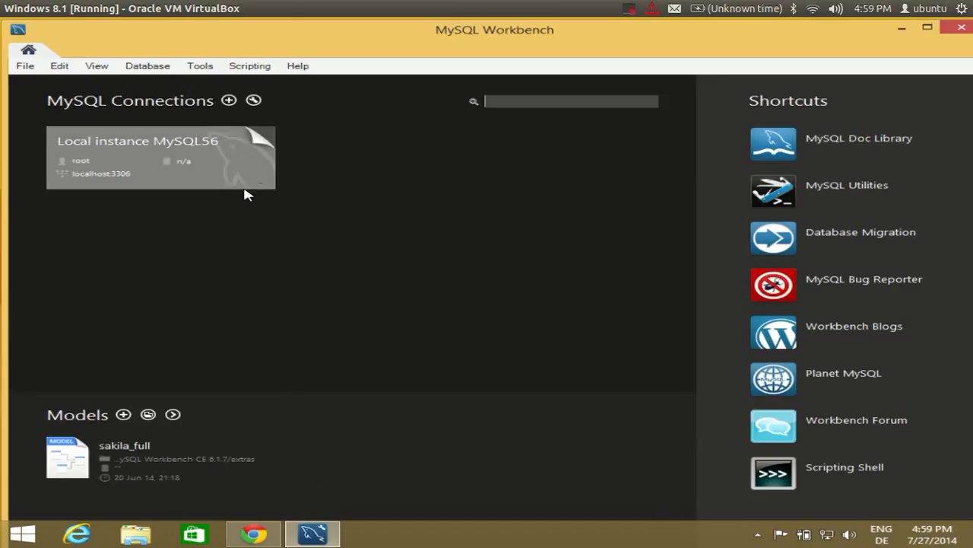
left_click(81, 162)
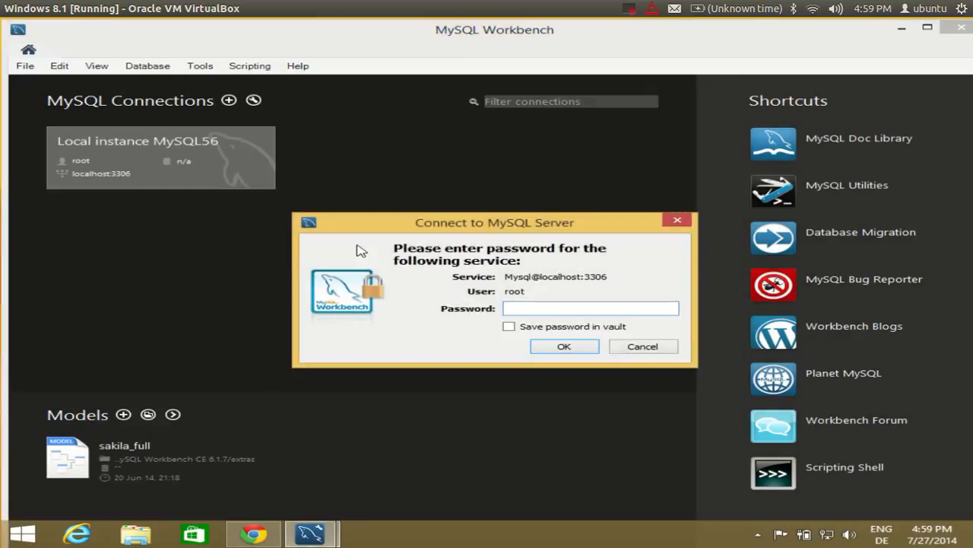
left_click_drag(460, 226, 406, 208)
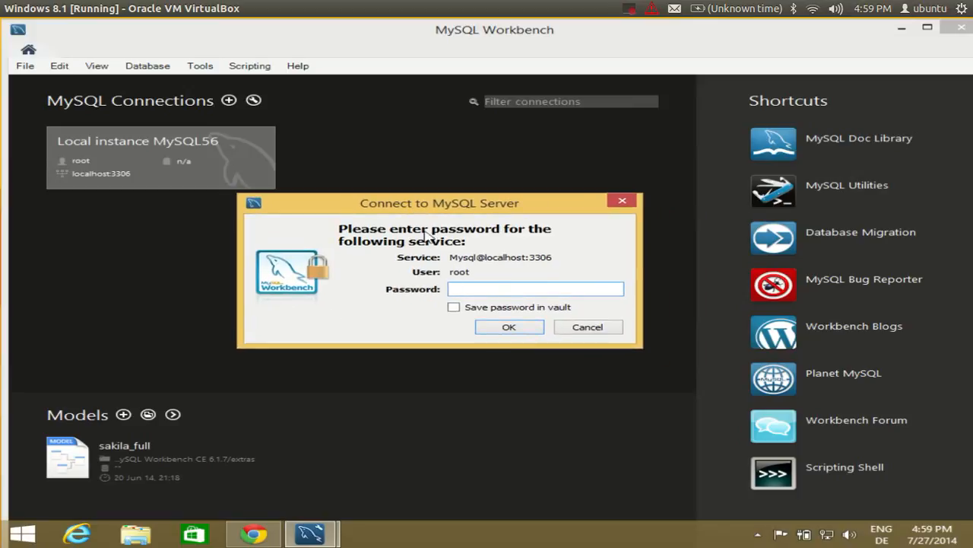
left_click(623, 201)
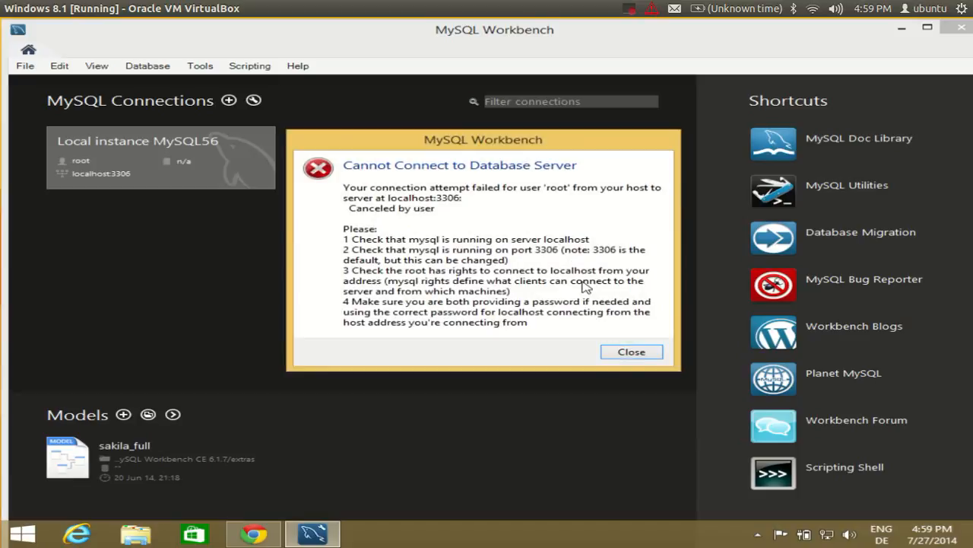
left_click(620, 351)
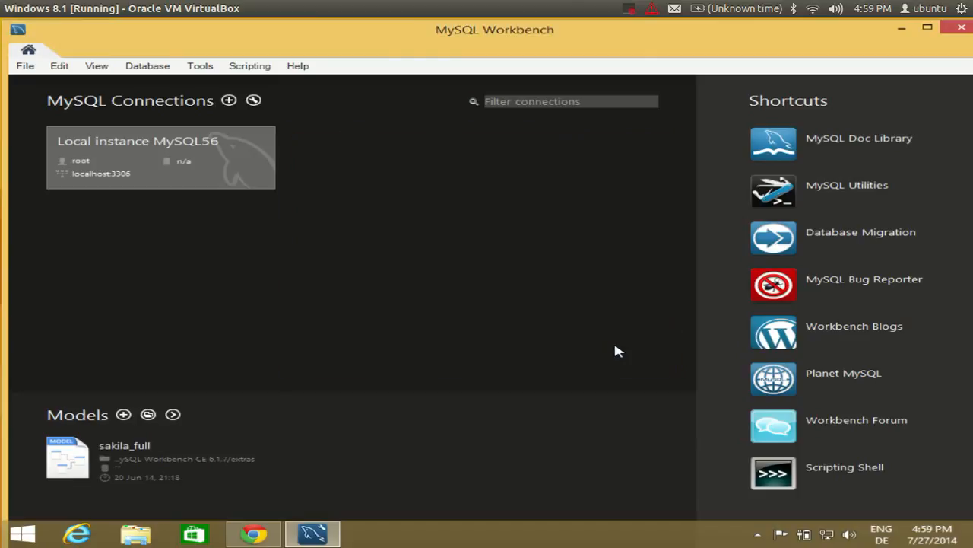
Connect to Local instance MySQL56 as root with its password, opening a SQL editor.
left_click(88, 166)
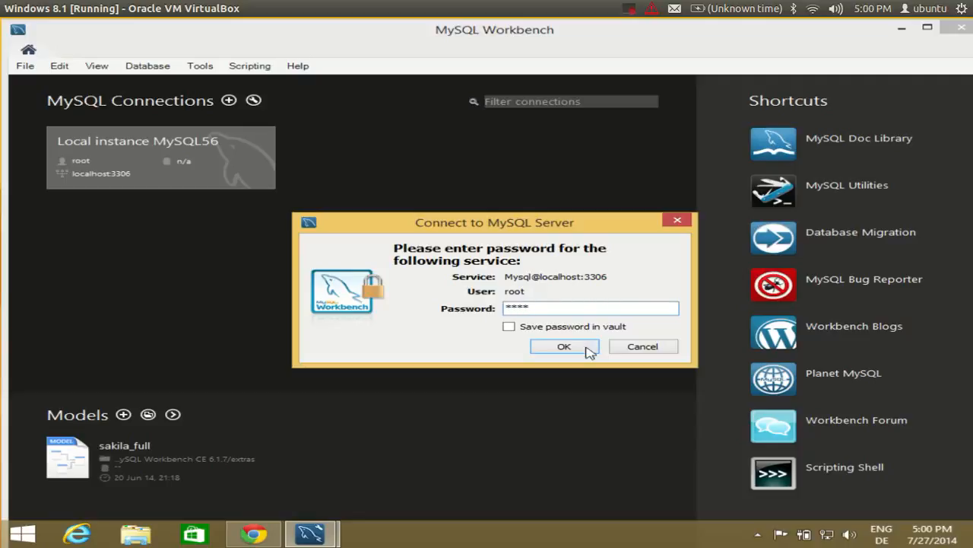
left_click(559, 348)
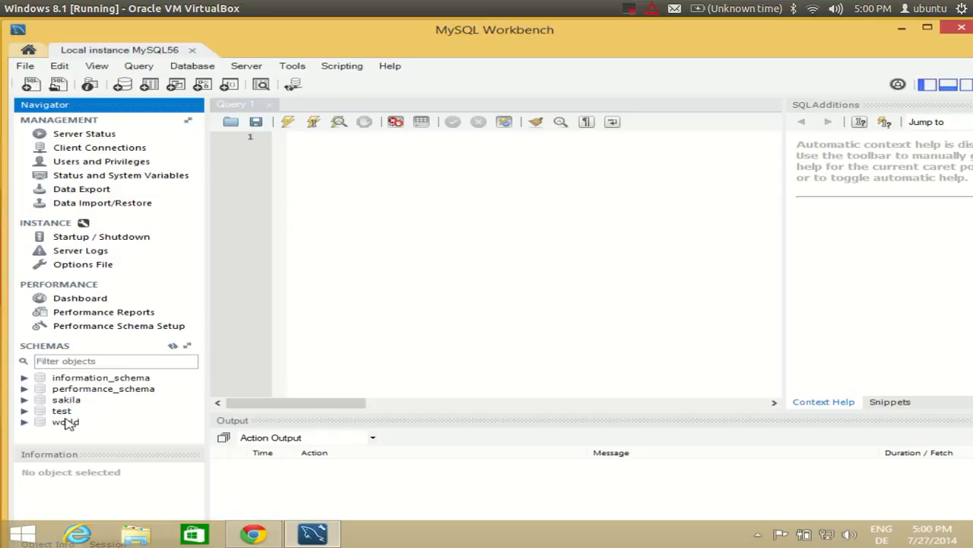
left_click(195, 68)
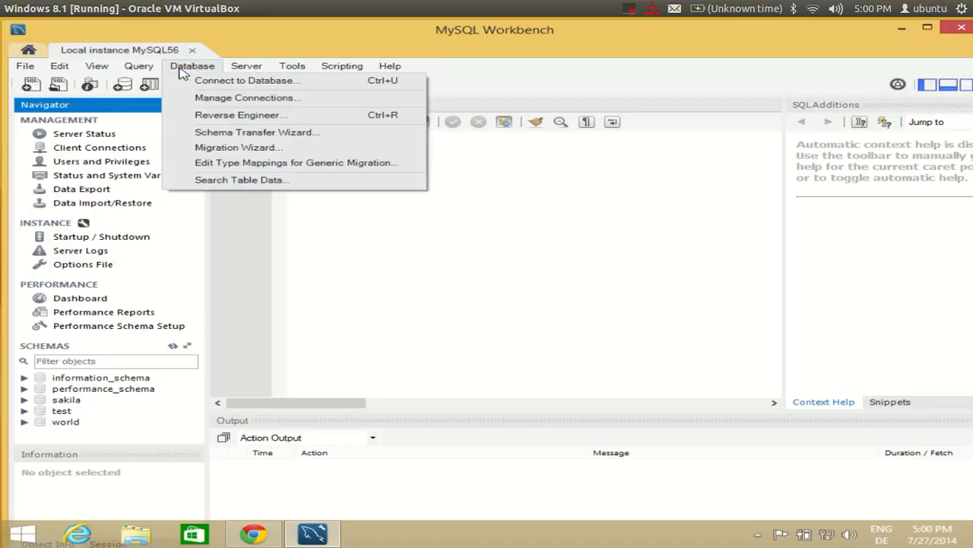
Connect to 127.0.0.1:3306 as root with the password, opening a new SQL editor tab.
left_click(192, 82)
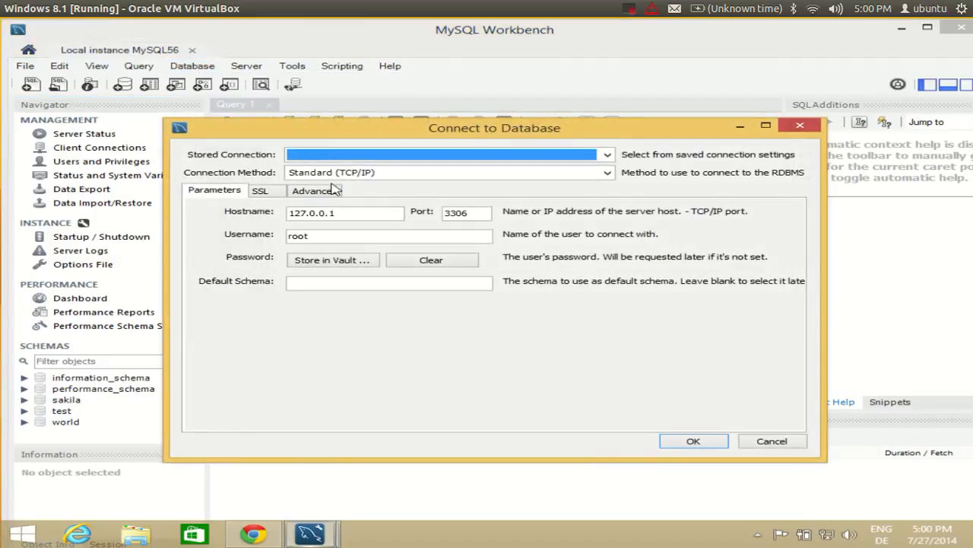
left_click(694, 441)
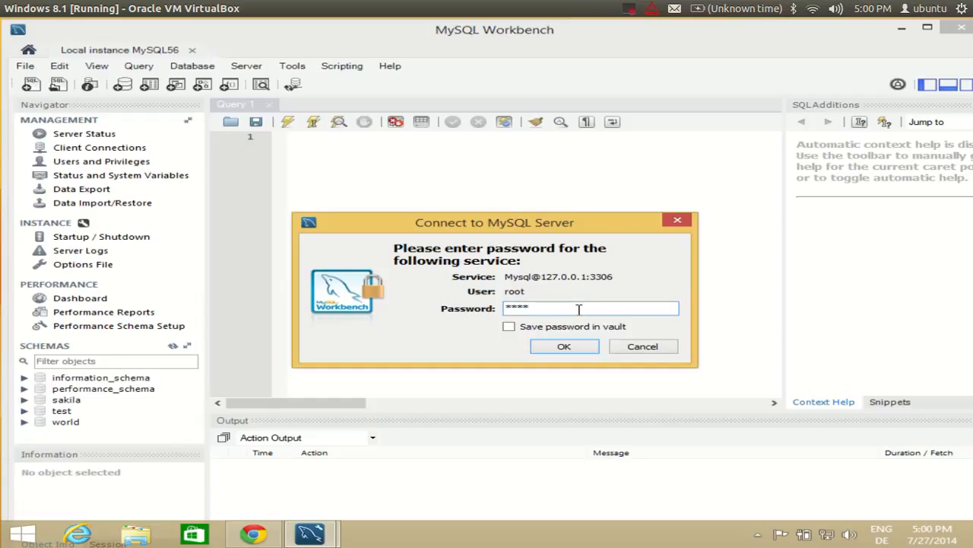
left_click(560, 347)
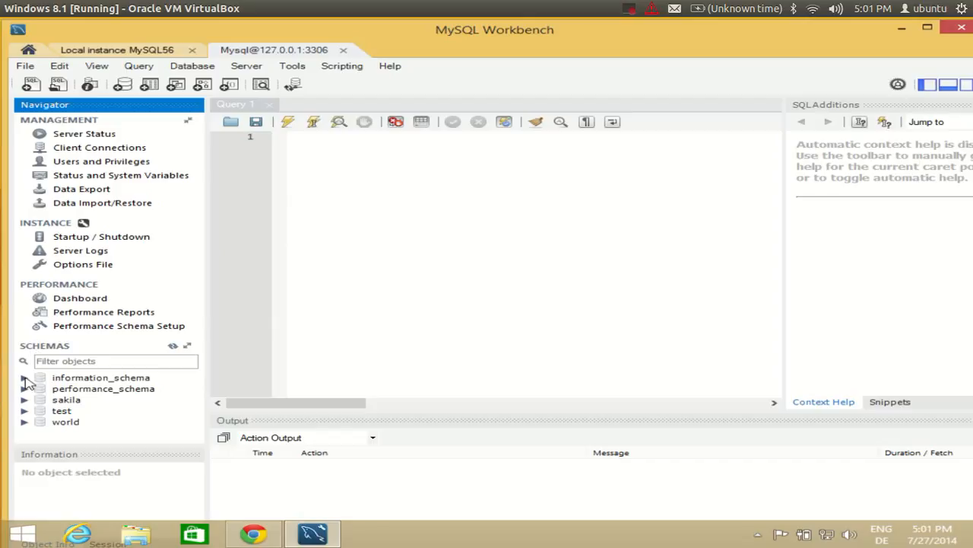
Expand the world schema and its Tables folder to list city, country and countrylanguage.
left_click(24, 422)
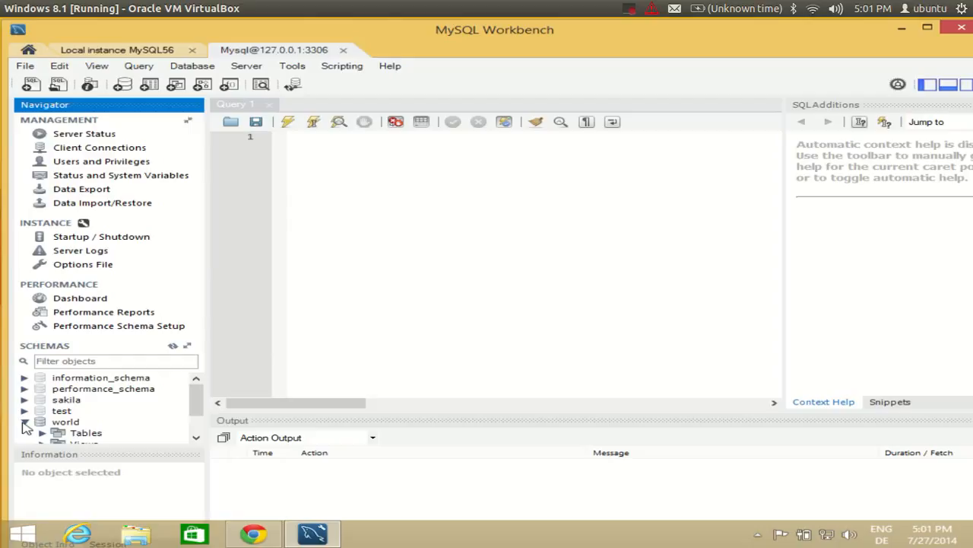
left_click(24, 423)
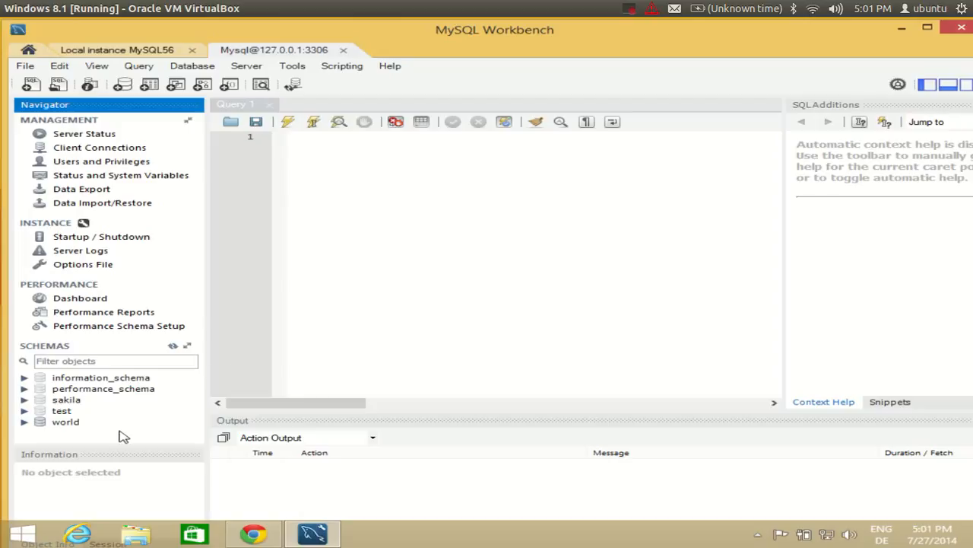
left_click(25, 422)
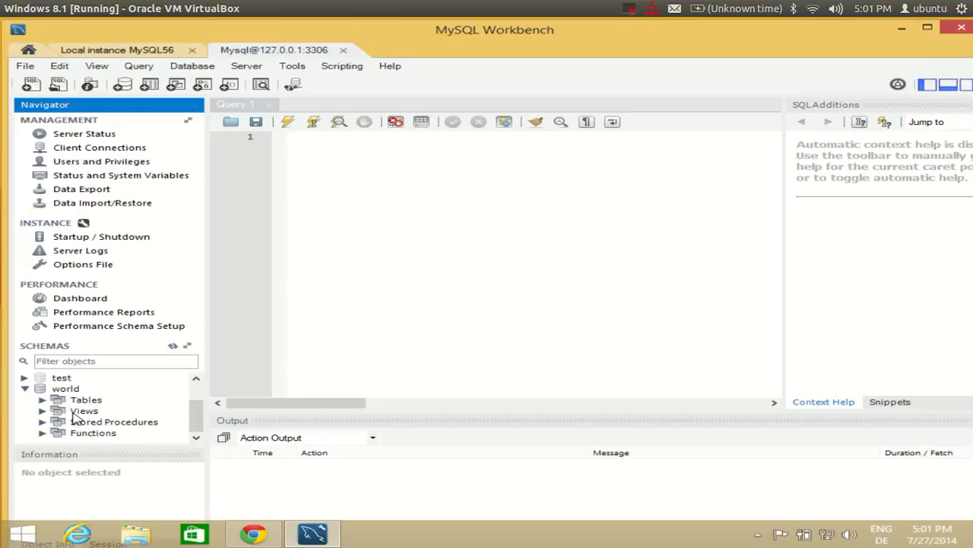
left_click(45, 402)
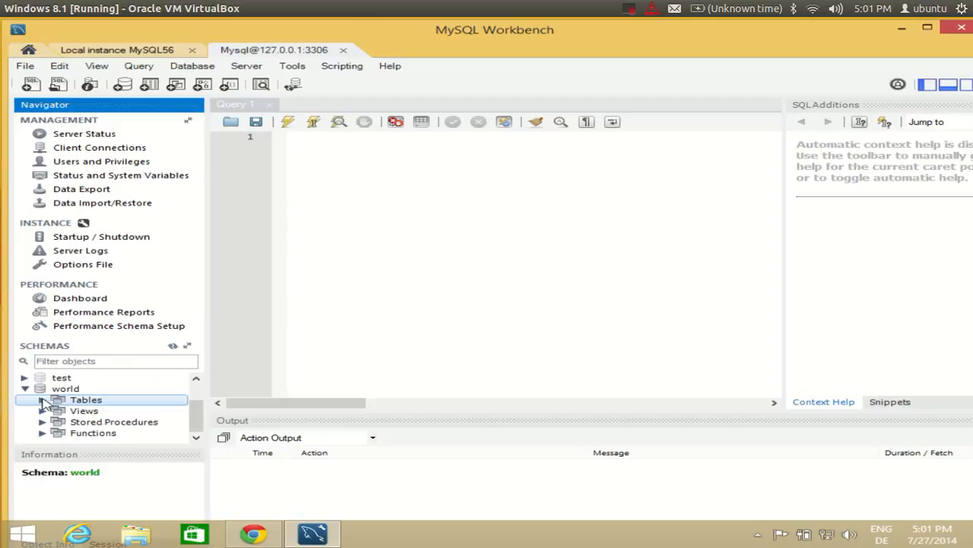
left_click(43, 400)
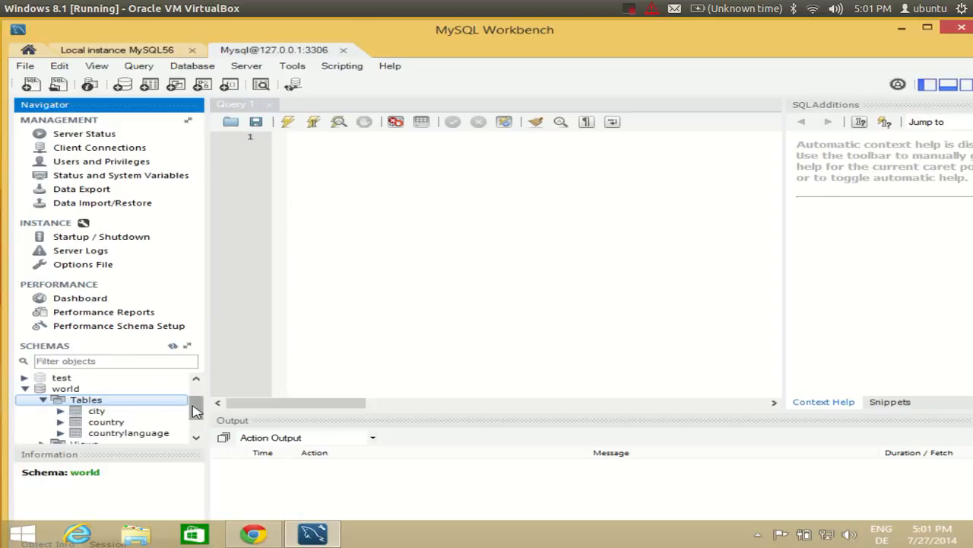
left_click_drag(194, 408, 195, 415)
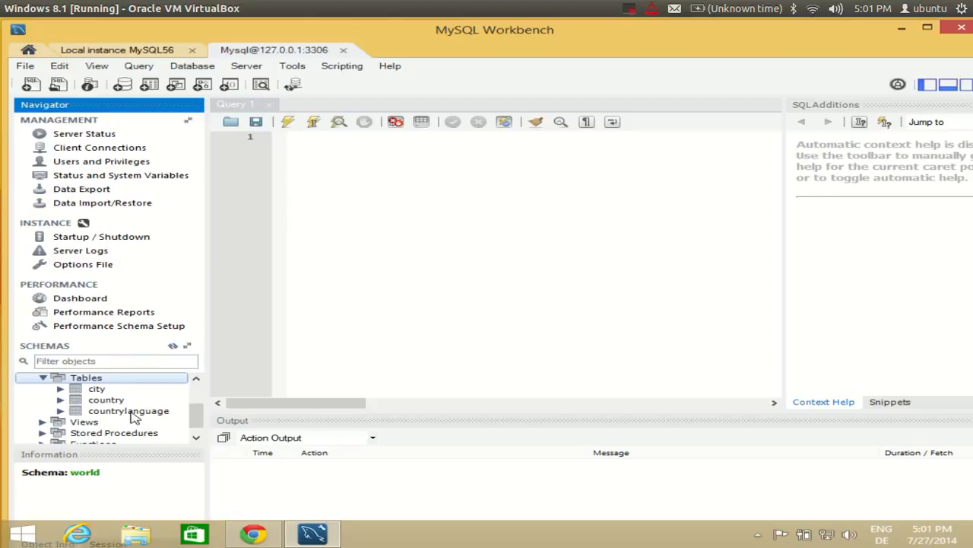
Select the city table to show its columns in the Information panel.
left_click(628, 9)
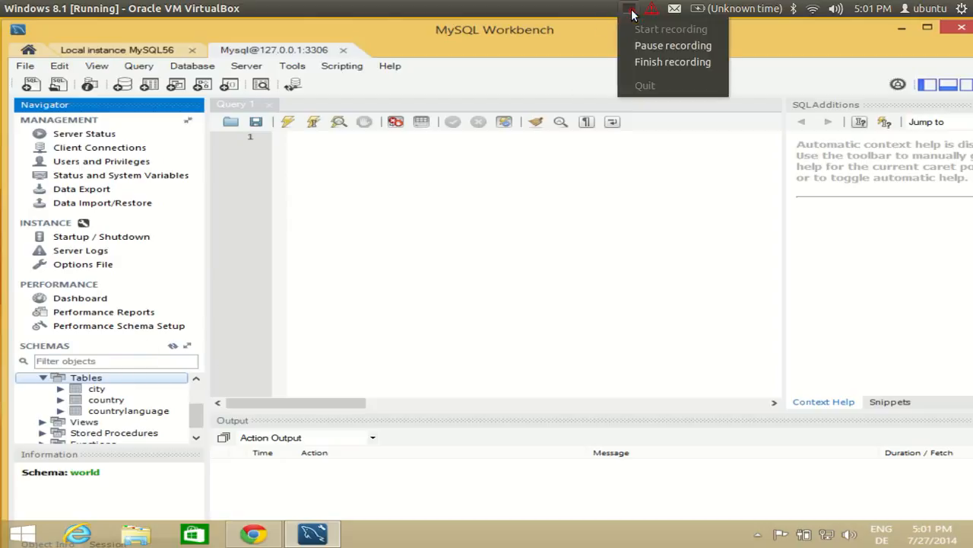
left_click(662, 45)
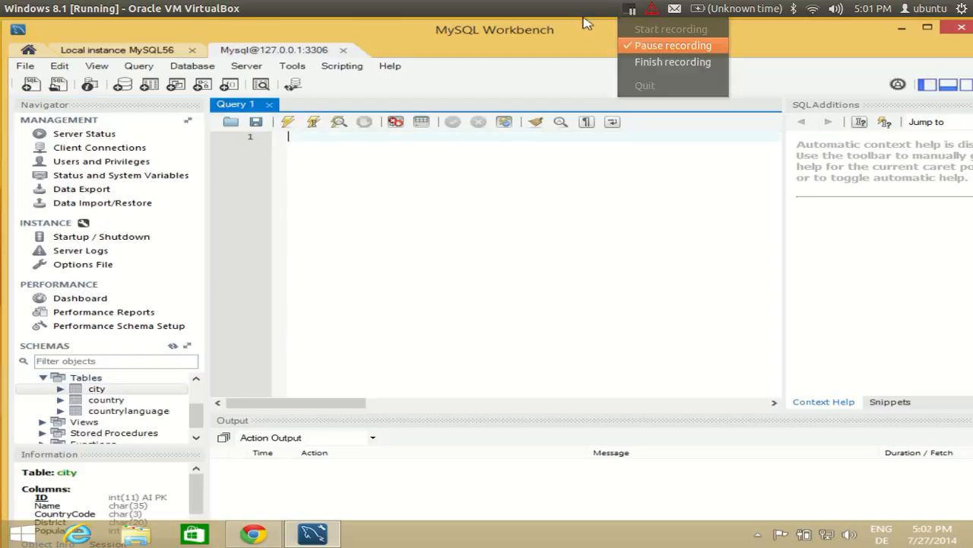
left_click(662, 45)
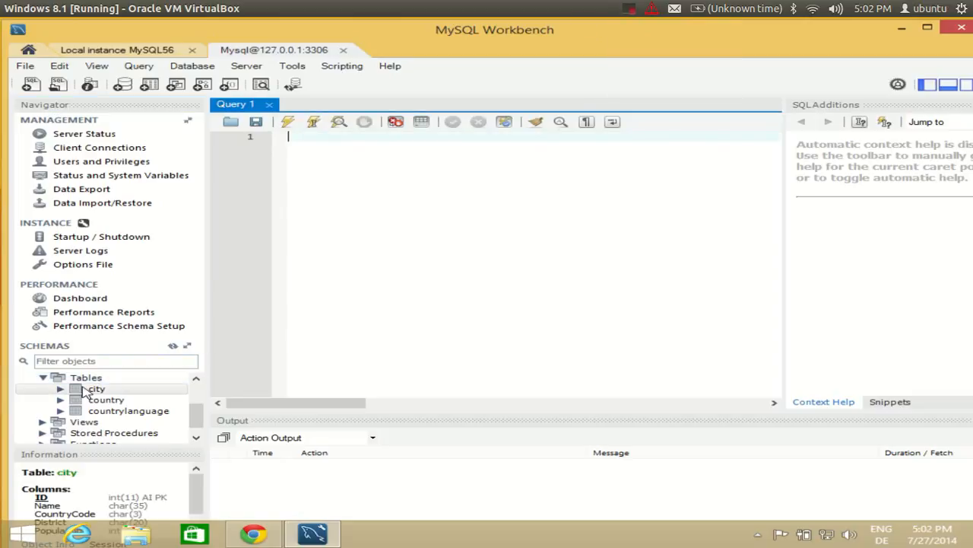
scroll(196, 413, "up", 1)
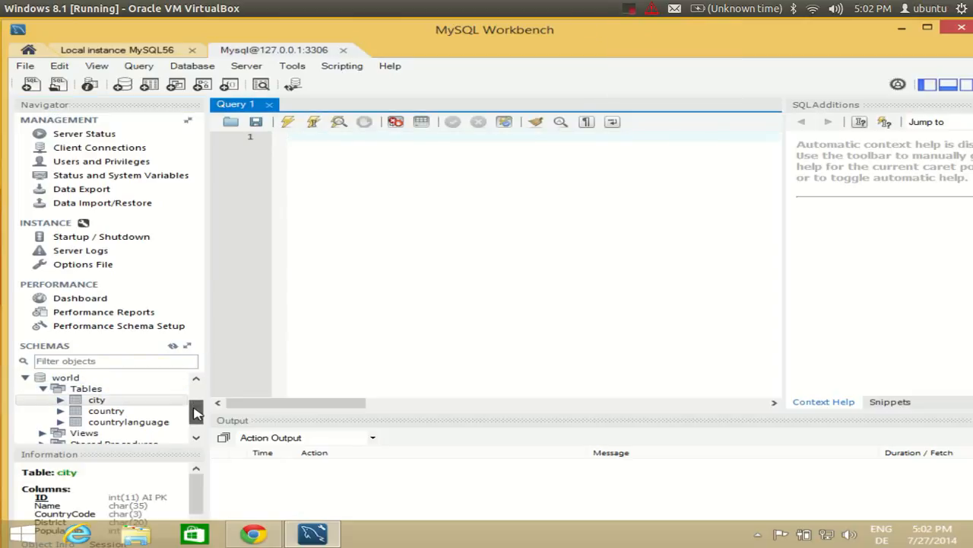
left_click(83, 389)
left_click(91, 401)
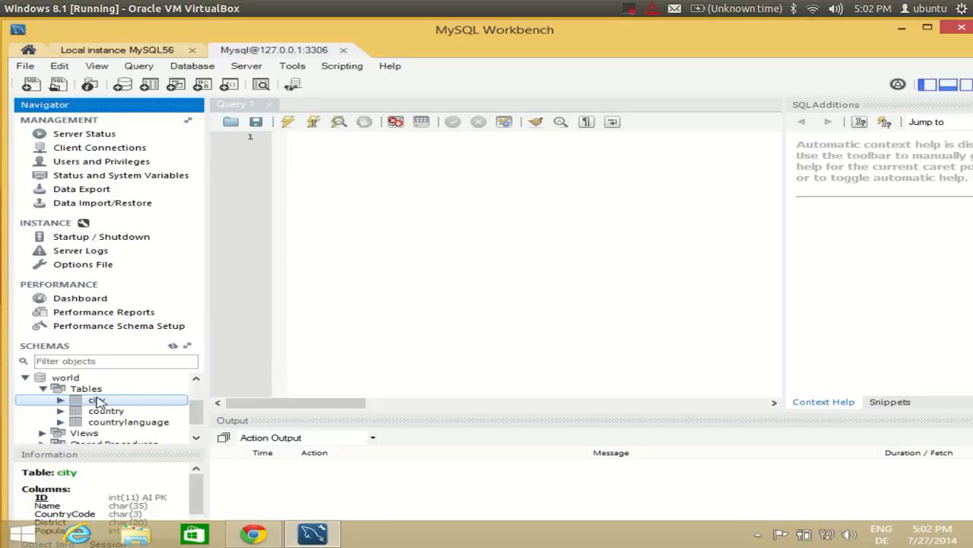
Run Select Rows - Limit 1000 on the city table, opening SELECT * FROM world.city in a new tab.
right_click(94, 404)
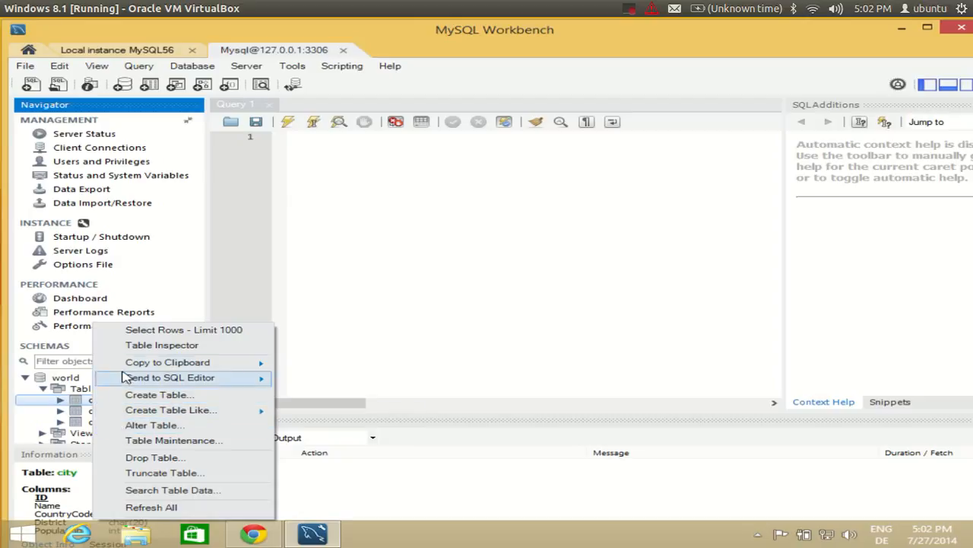
left_click(85, 403)
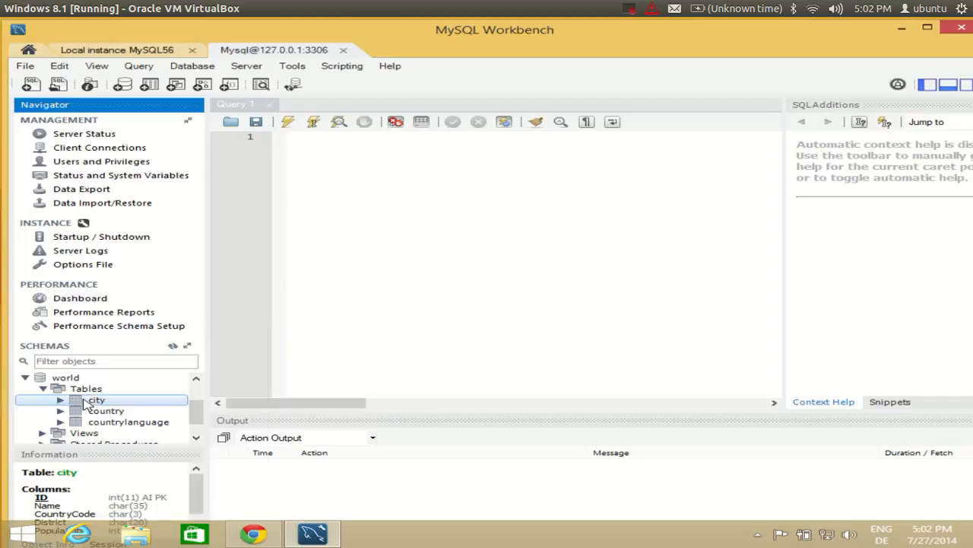
right_click(85, 403)
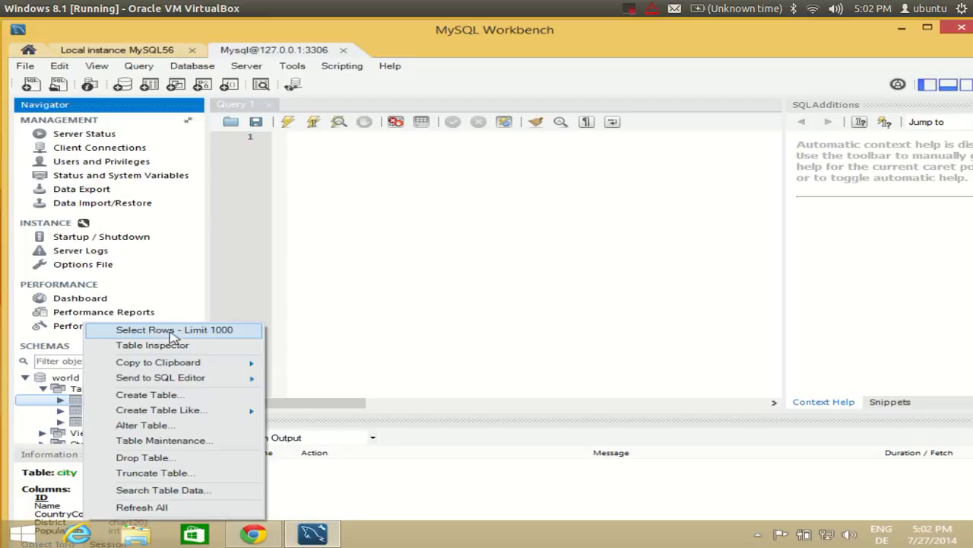
left_click(203, 332)
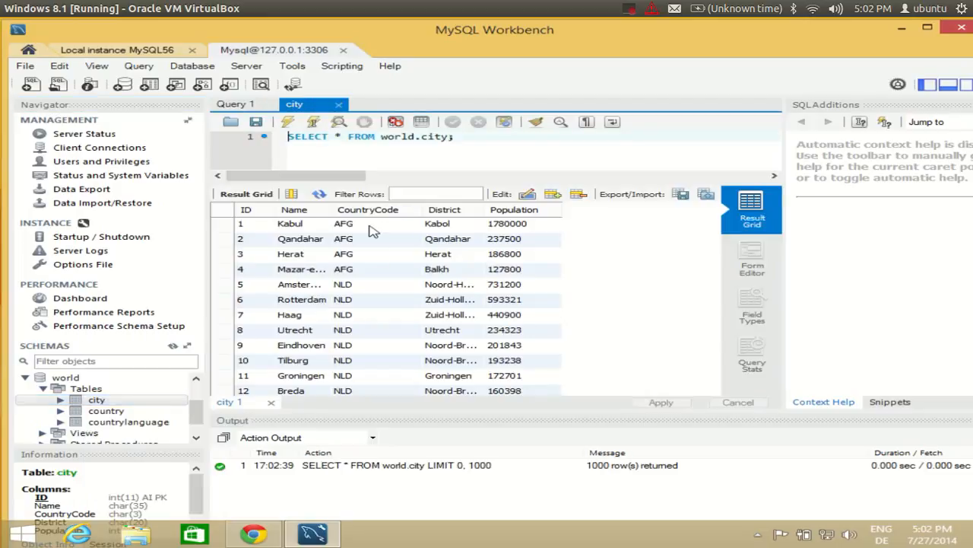
Browse the 1000-row city result grid, selecting the NLD country code in row 5.
left_click(384, 288)
scroll(395, 272, "down", 20)
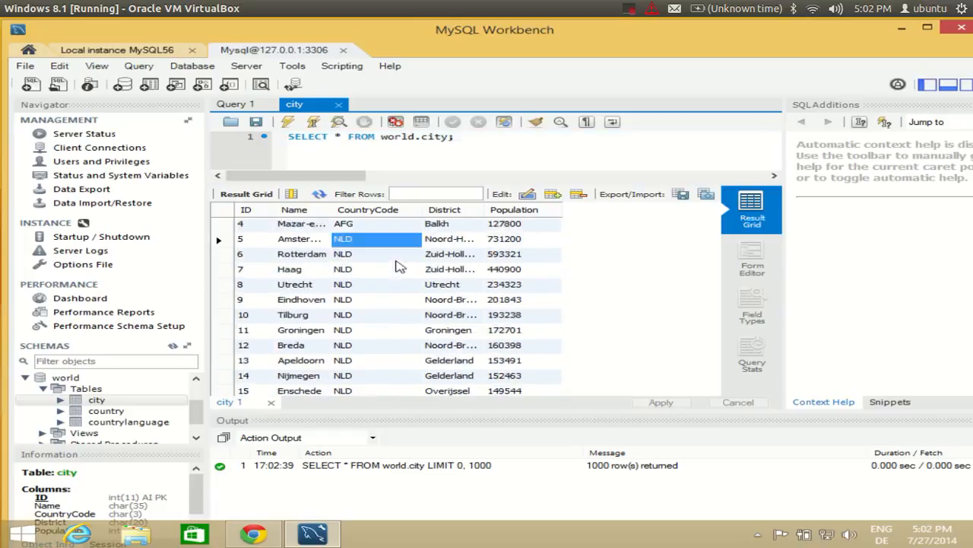
scroll(396, 269, "up", 20)
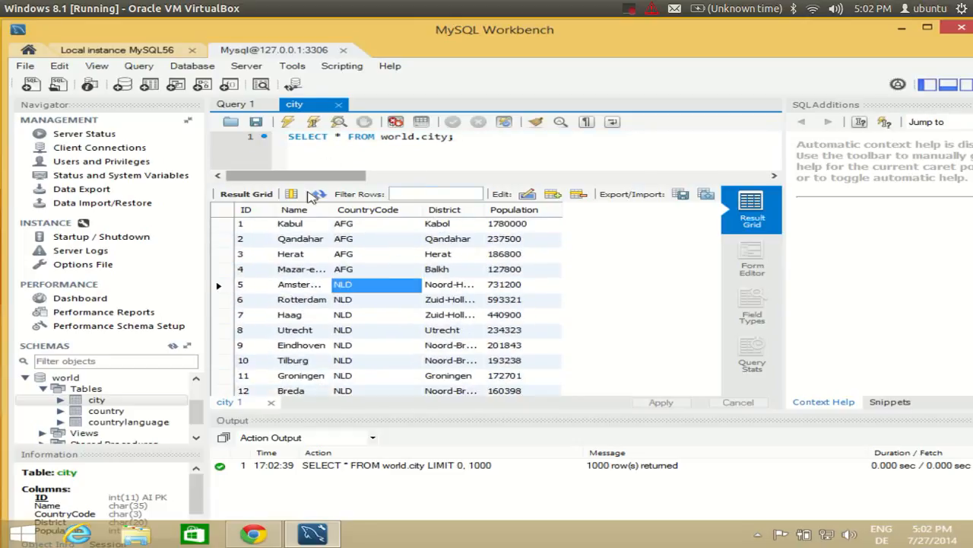
Select the whole SELECT * FROM world.city line in the query editor.
double_click(434, 137)
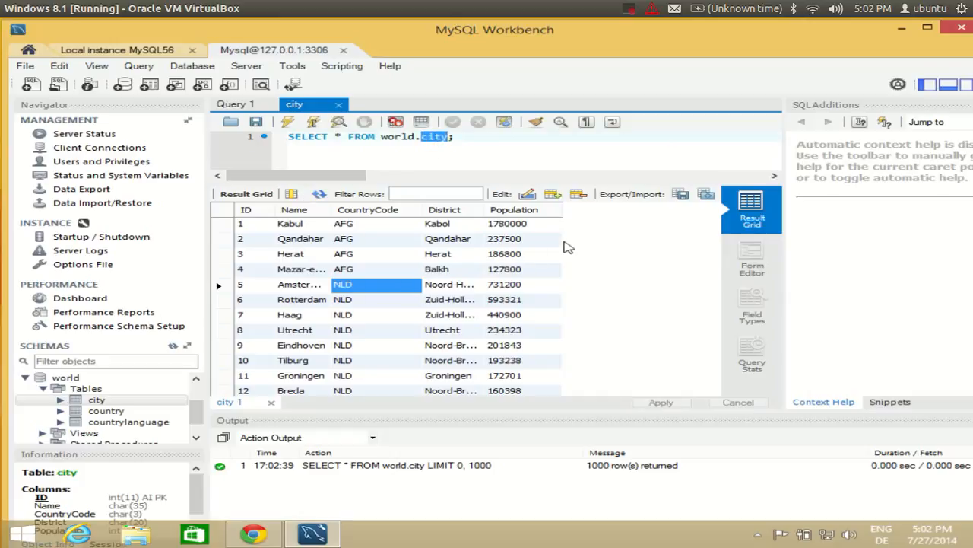
mouse_move(469, 136)
left_mouse_down()
mouse_move(495, 136)
mouse_move(288, 136)
mouse_move(479, 135)
left_mouse_up()
left_click(300, 141)
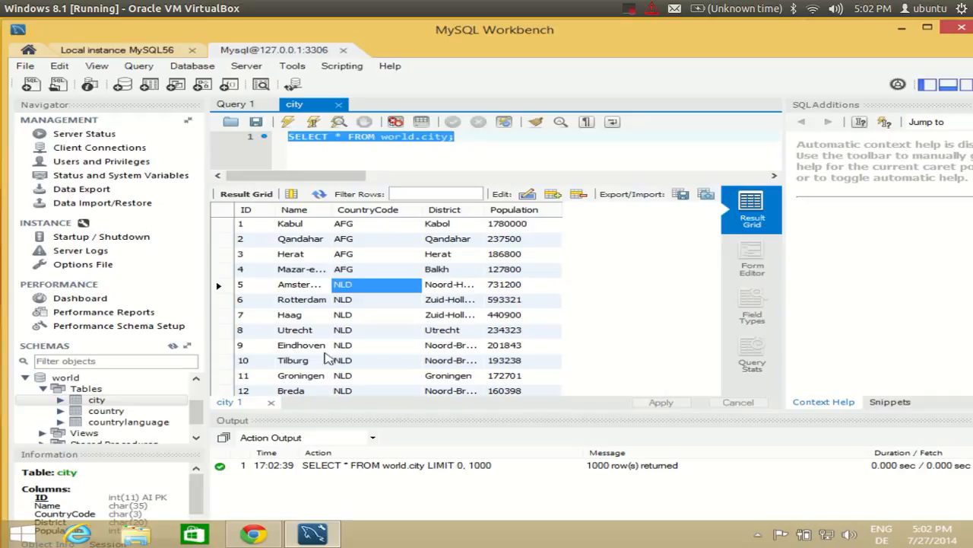
left_click(480, 144)
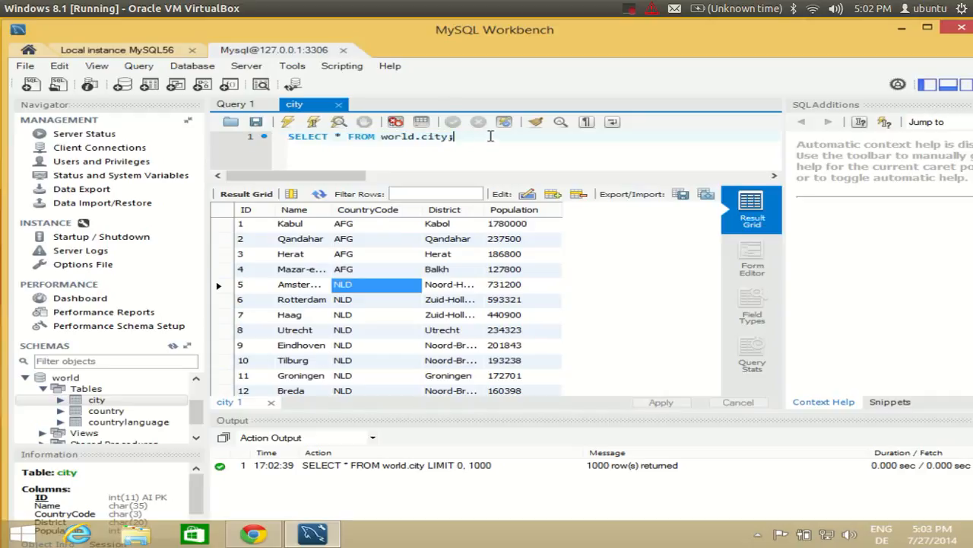
left_click_drag(491, 136, 260, 133)
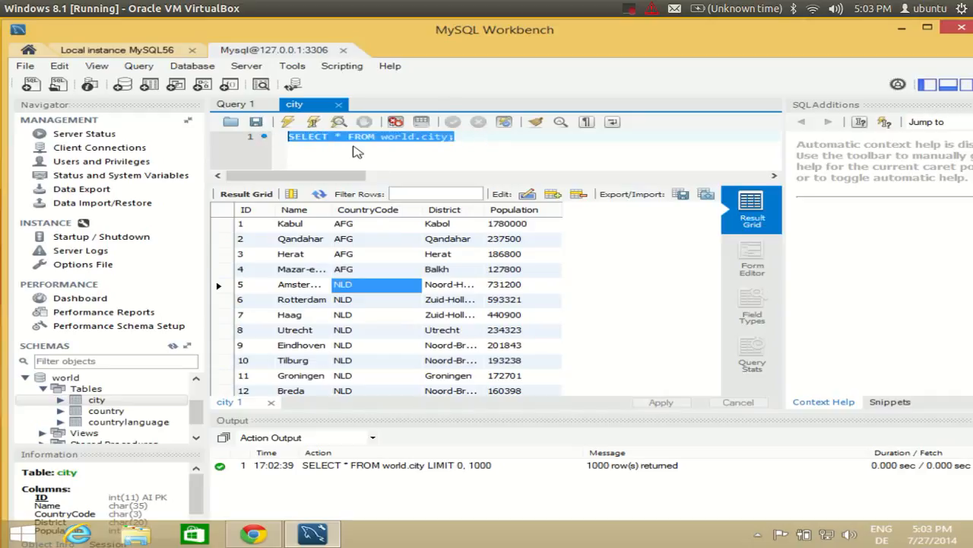
left_click(471, 138)
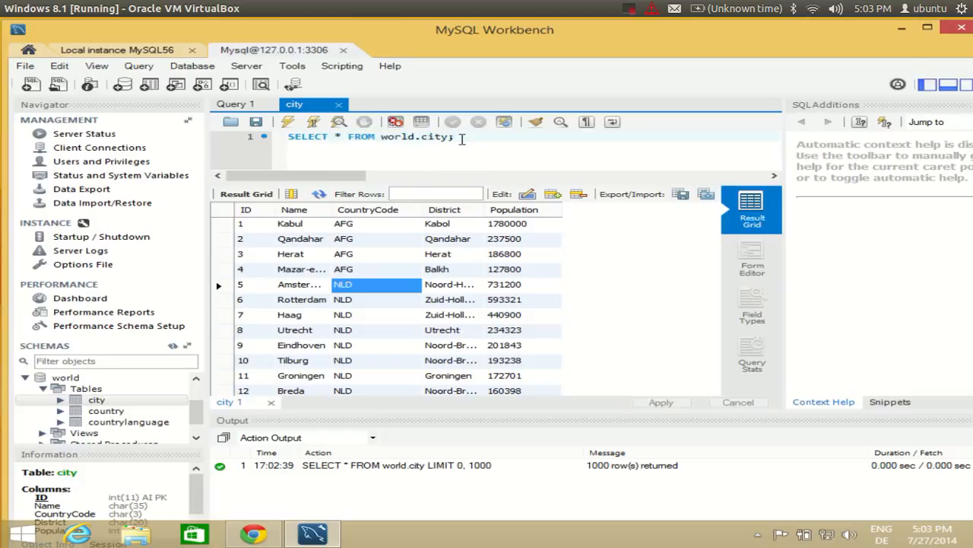
left_click_drag(461, 137, 287, 137)
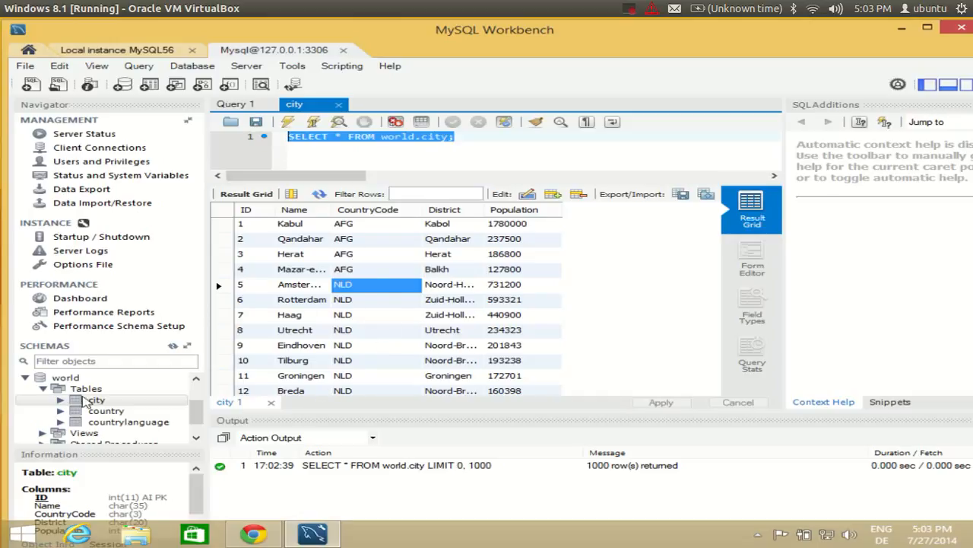
right_click(87, 400)
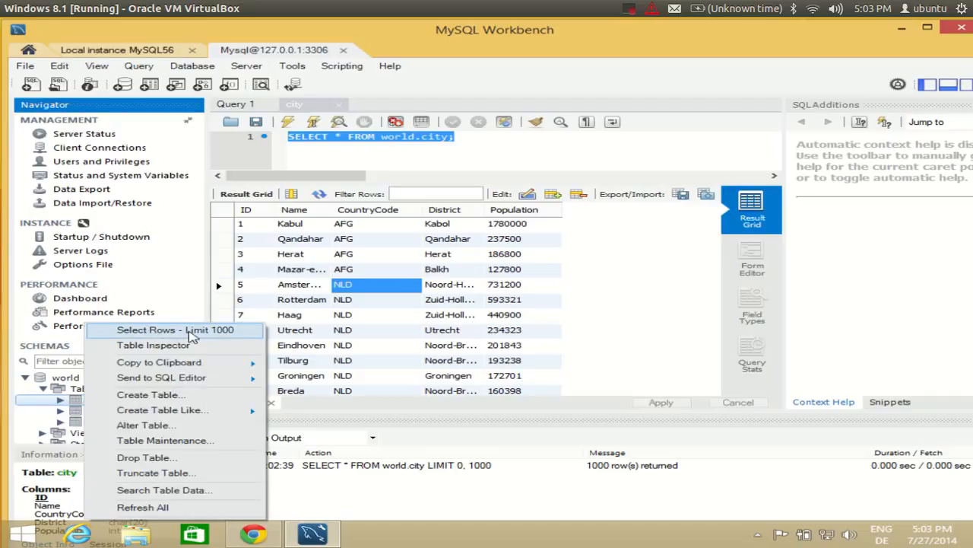
left_click(540, 493)
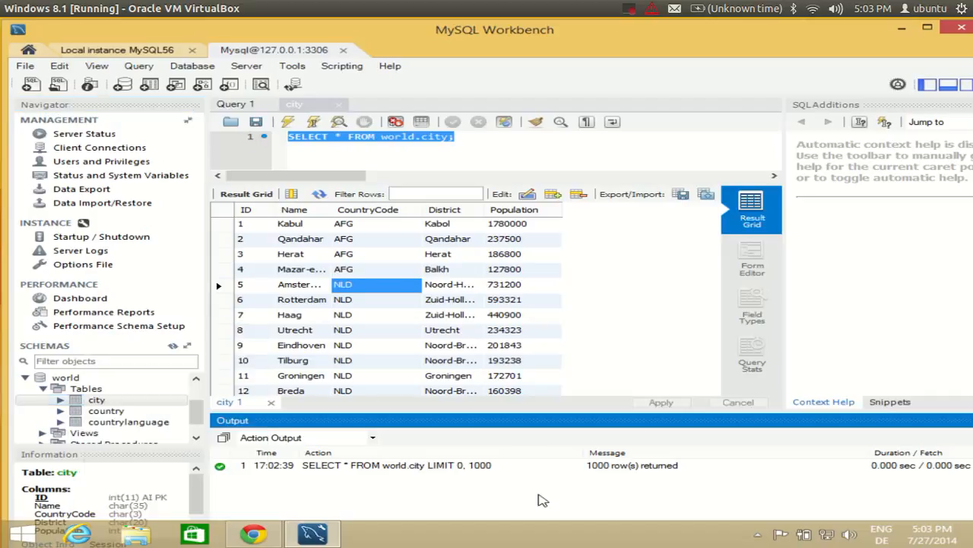